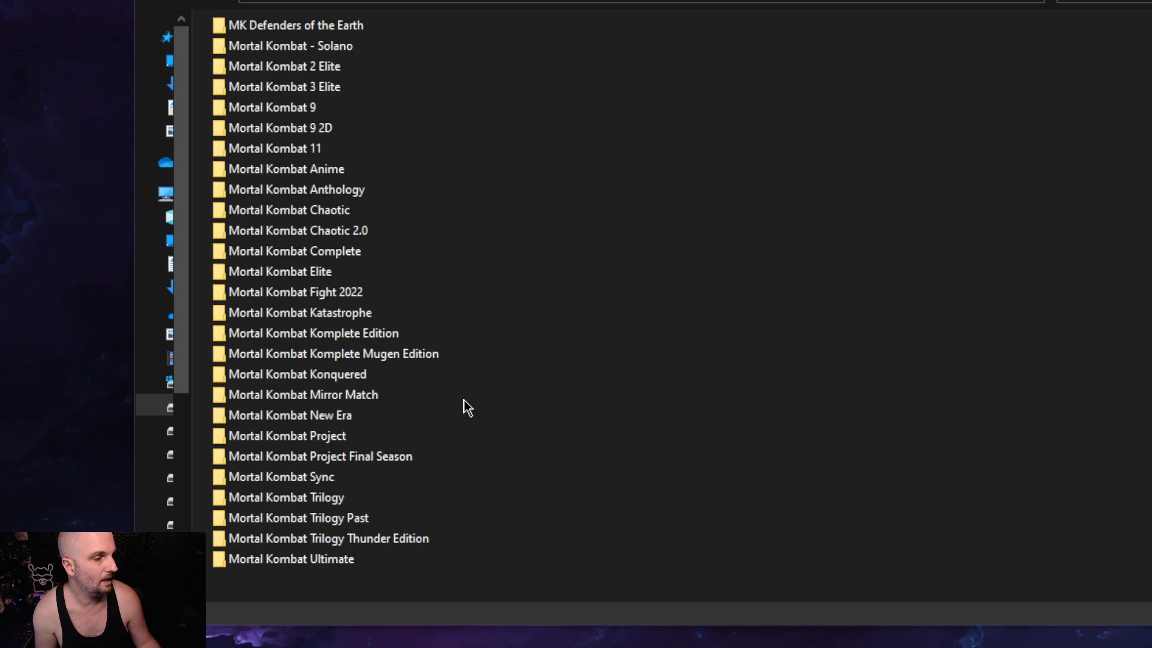
Browse the Mortal Kombat Komplete Mugen Edition folder to data > MK2 and open system.def in Notepad.
double_click(419, 354)
left_click(420, 358)
left_click(349, 469)
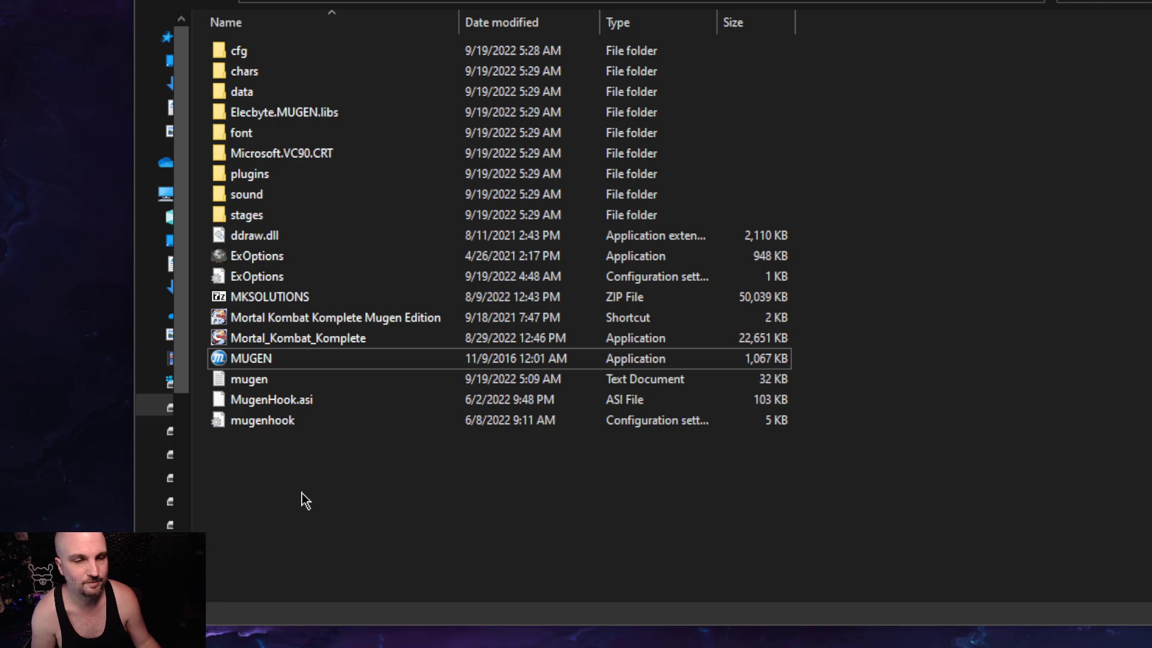
double_click(275, 51)
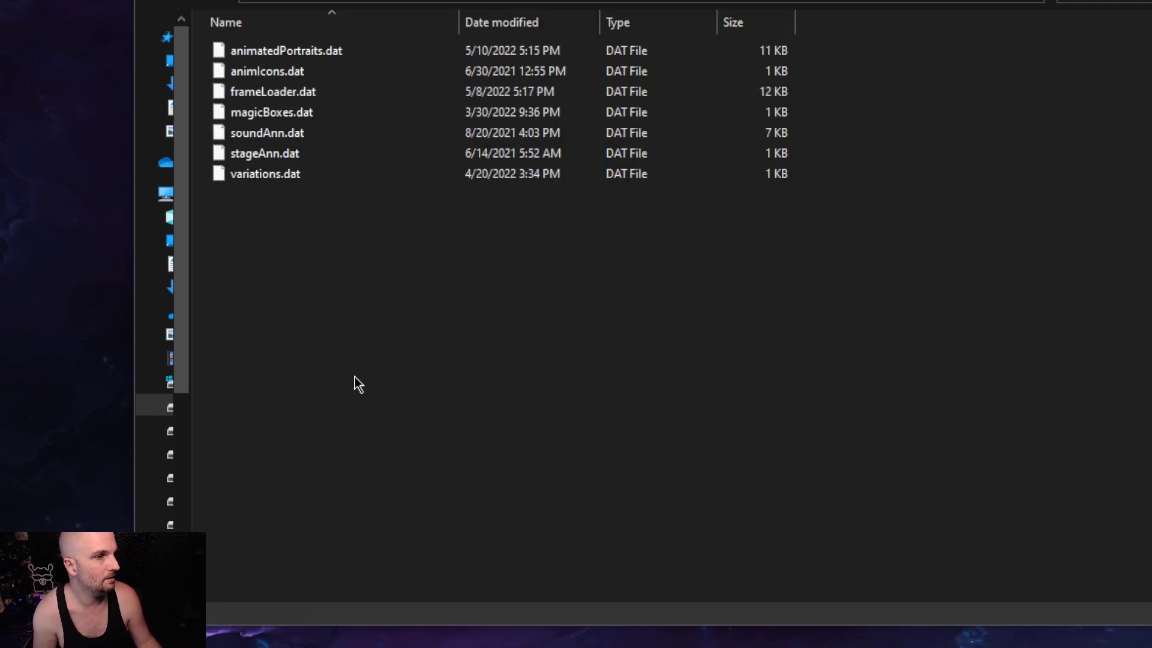
key("alt+Left")
double_click(277, 90)
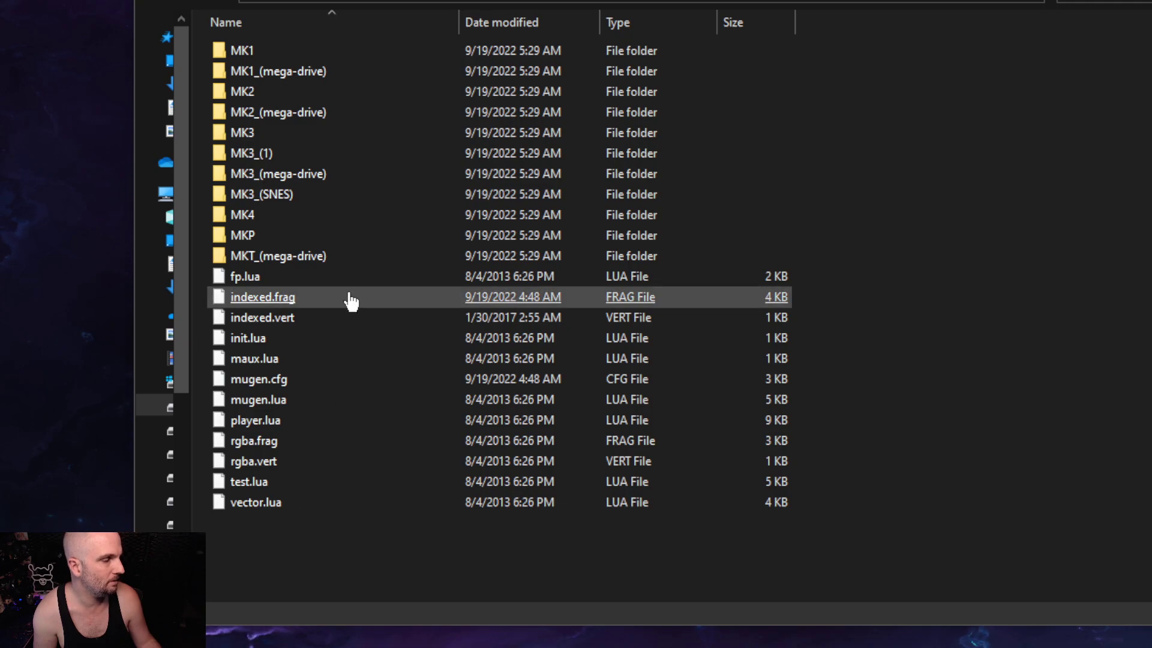
key("alt+Left")
double_click(289, 95)
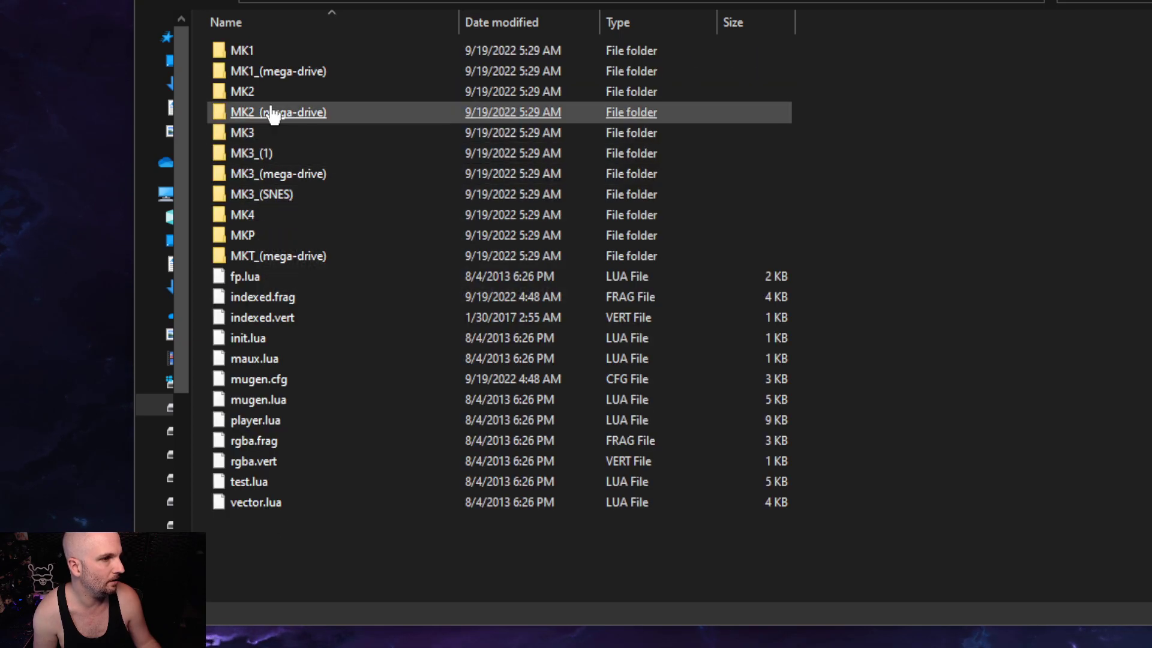
double_click(298, 97)
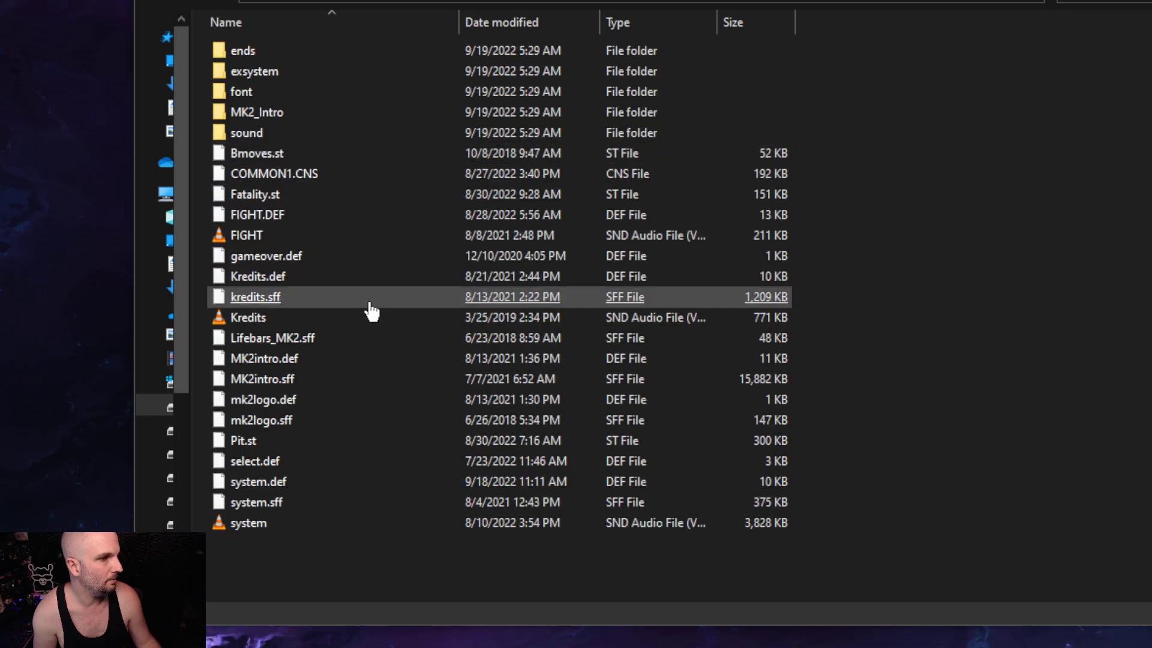
left_click(270, 489)
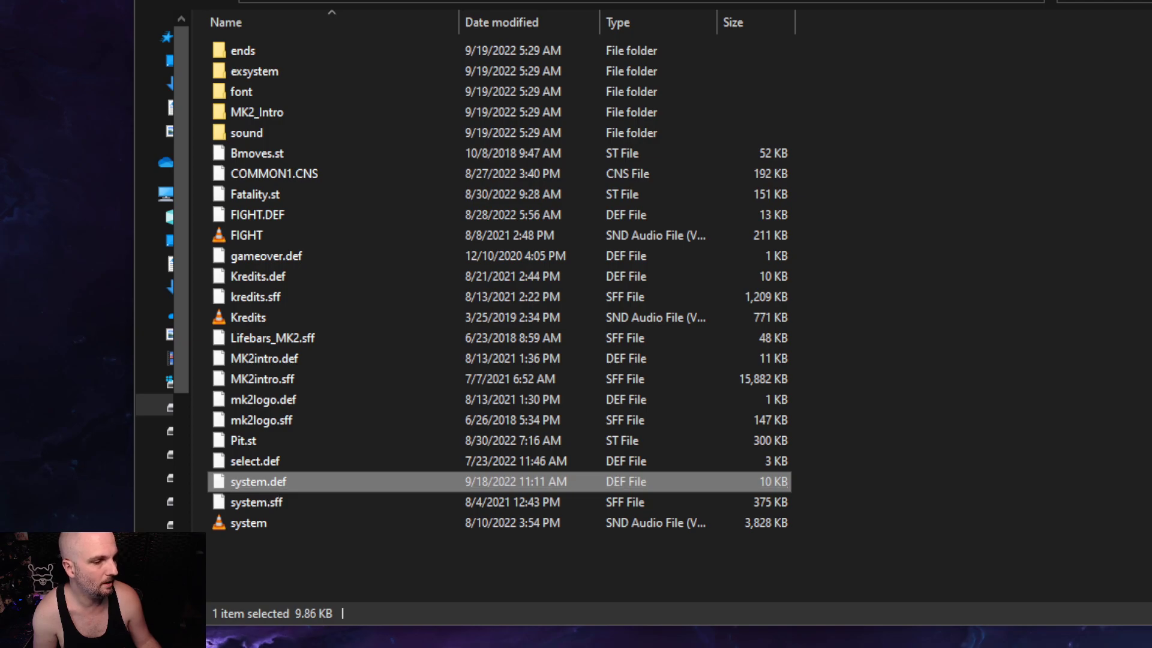
key("Return")
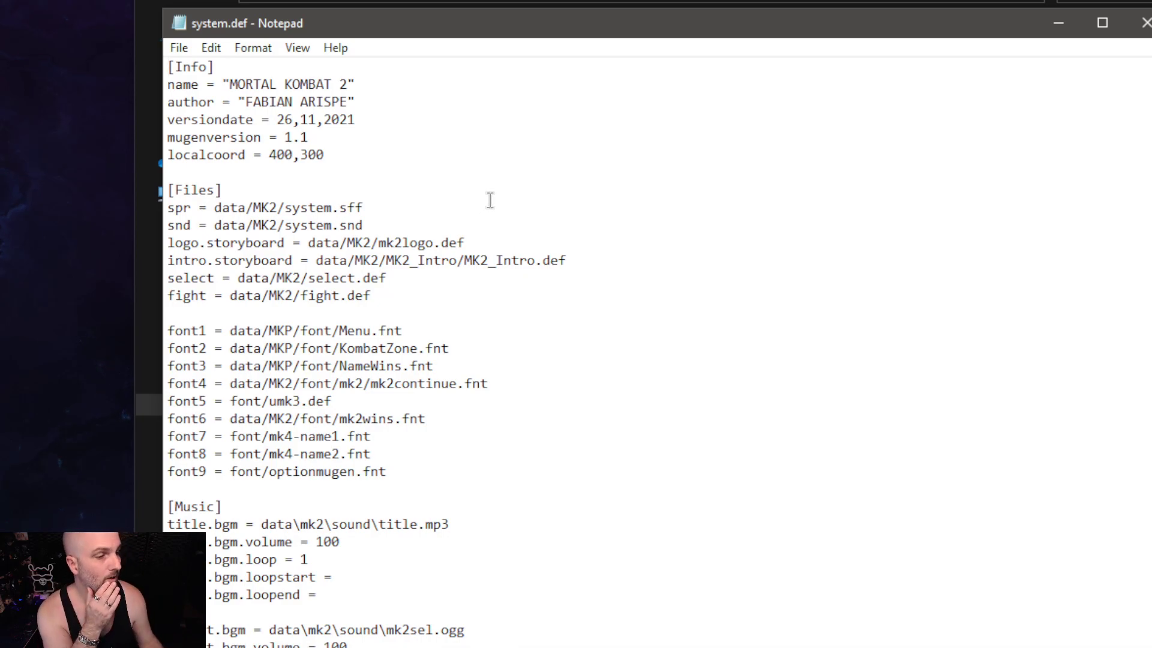
scroll(489, 180, "down", 14)
scroll(490, 173, "down", 3)
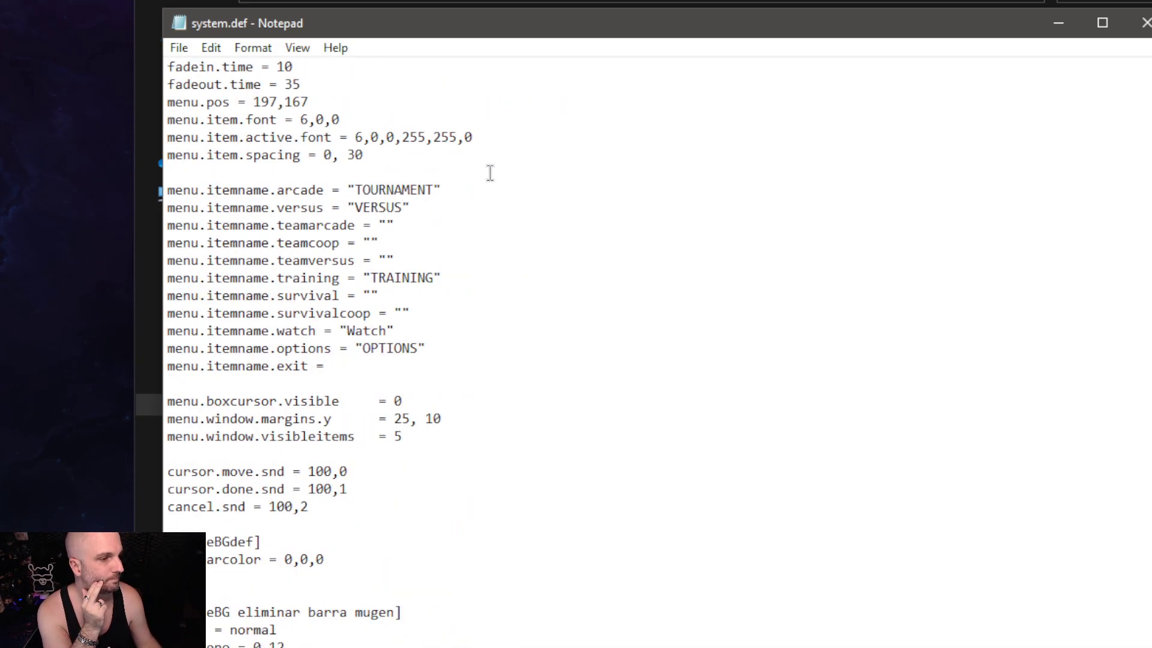
scroll(490, 173, "down", 8)
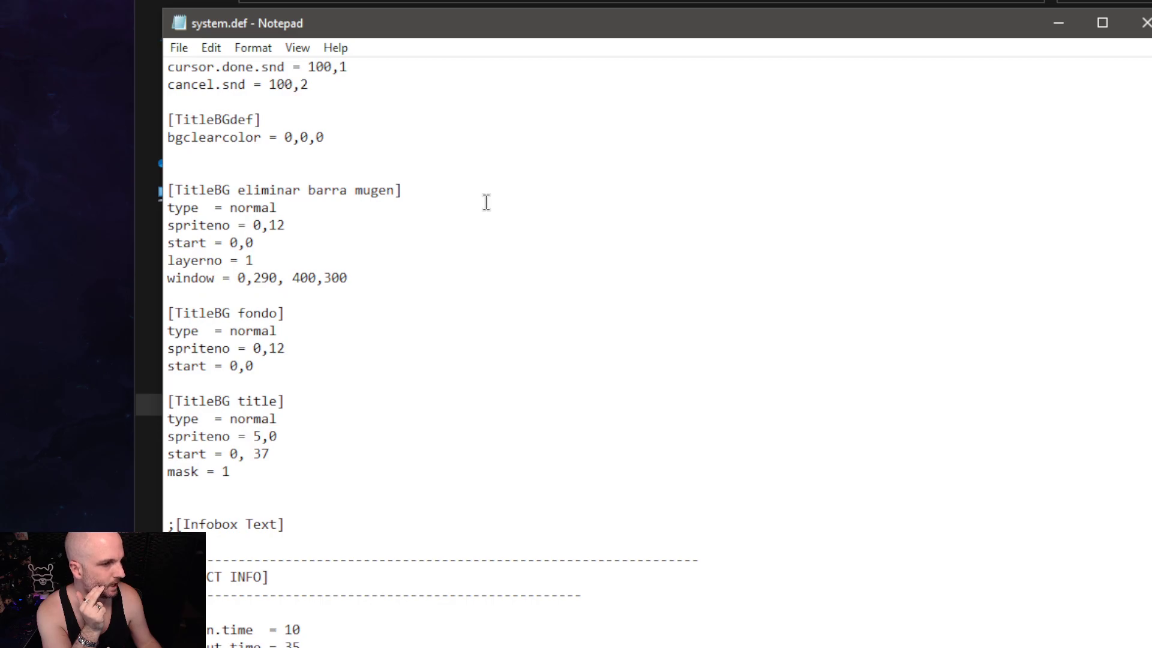
scroll(474, 198, "down", 20)
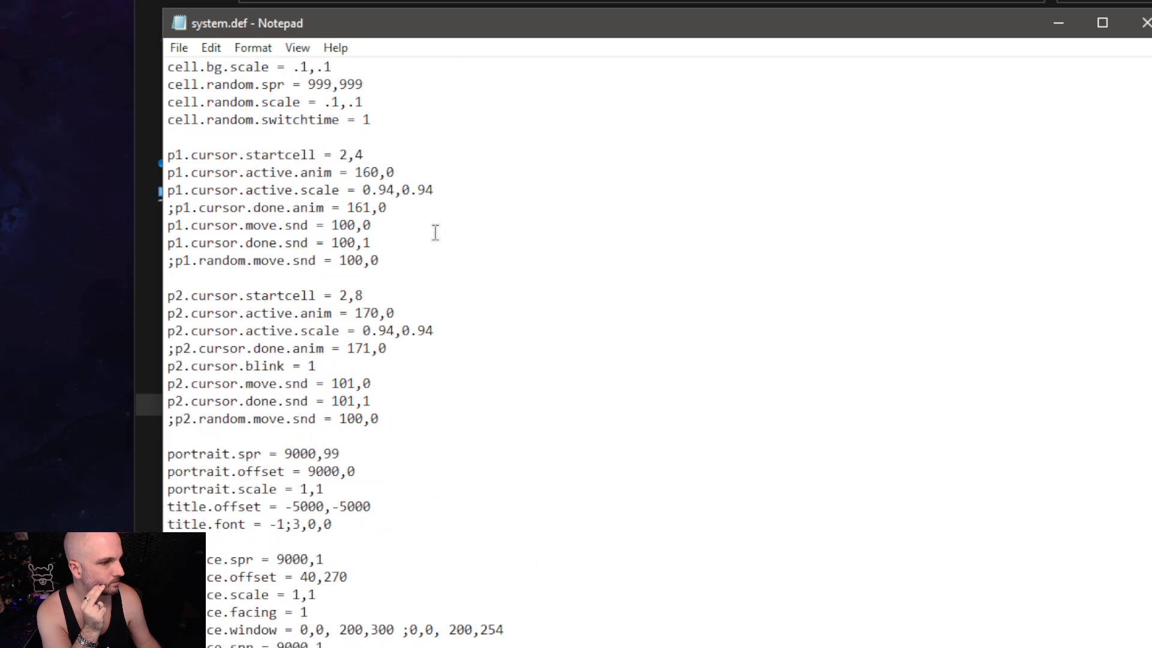
scroll(435, 233, "down", 20)
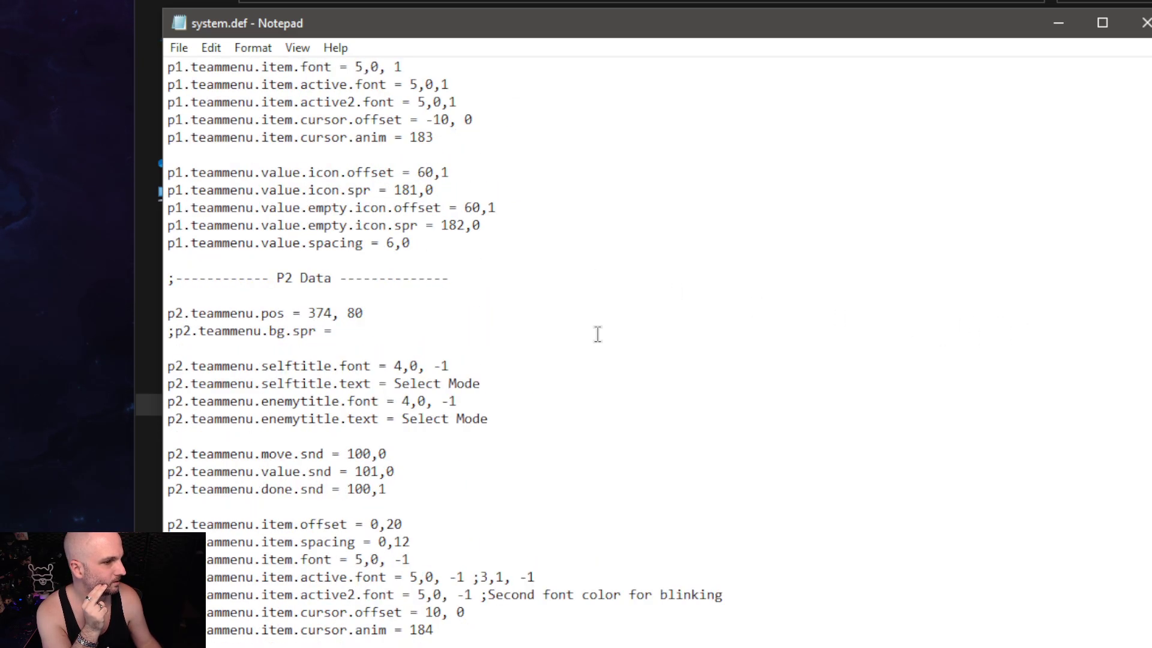
scroll(597, 334, "down", 1)
scroll(1143, 150, "up", 20)
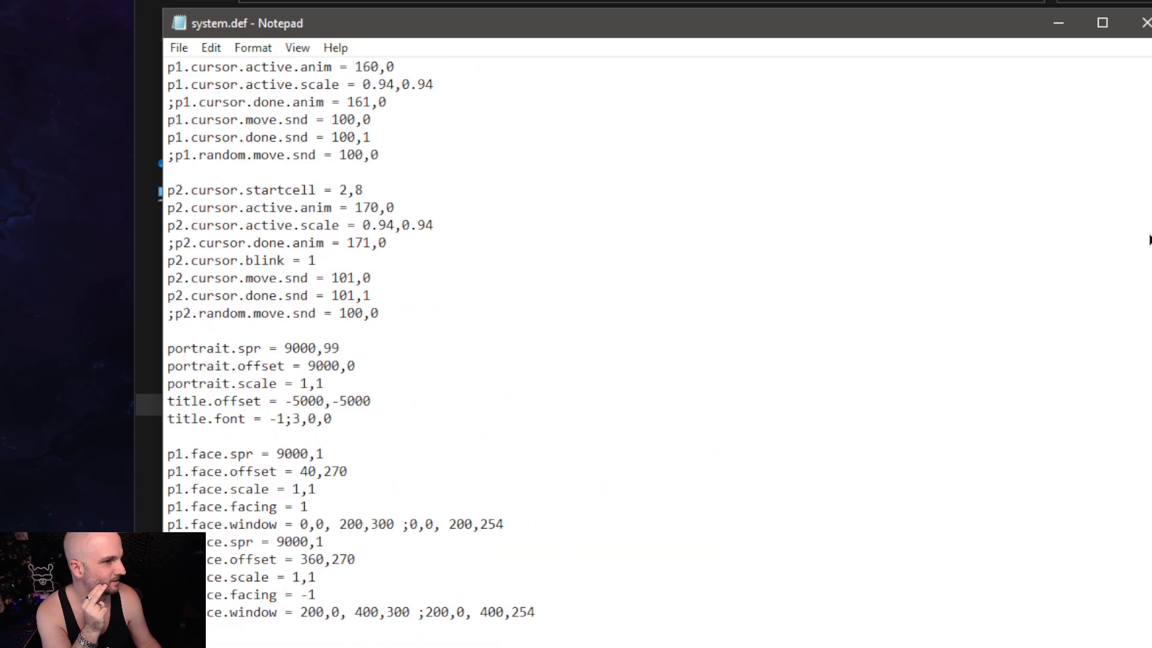
scroll(1143, 149, "up", 1)
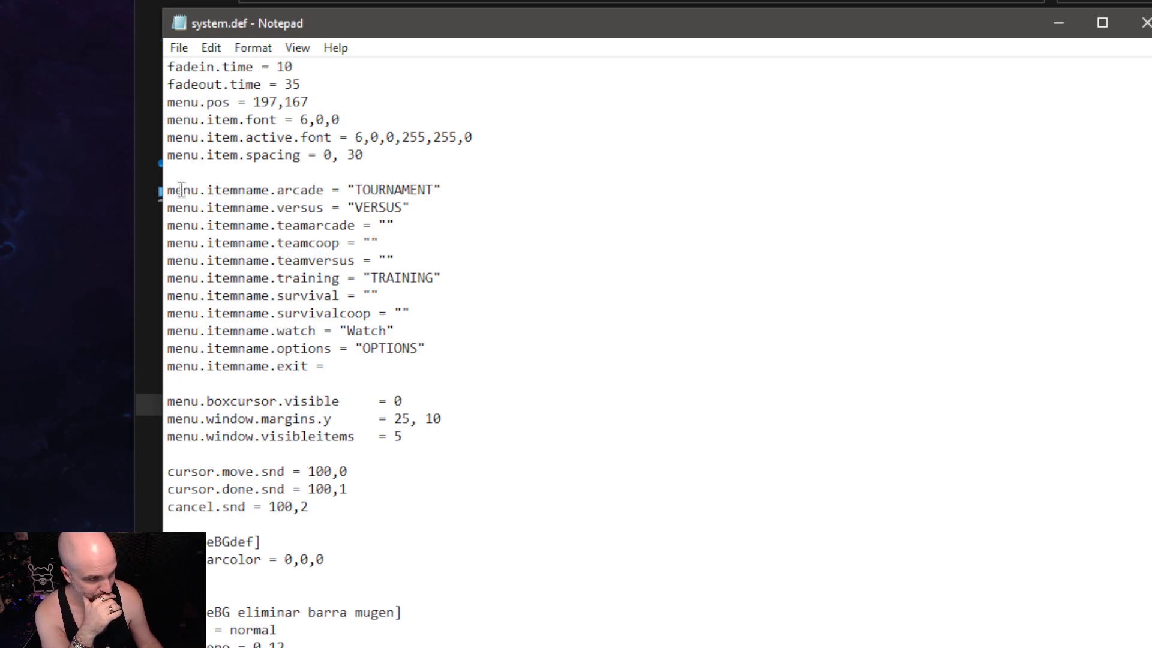
Inspect the TOURNAMENT arcade name, the Watch item name and the empty survivalcoop value.
left_click_drag(167, 190, 492, 186)
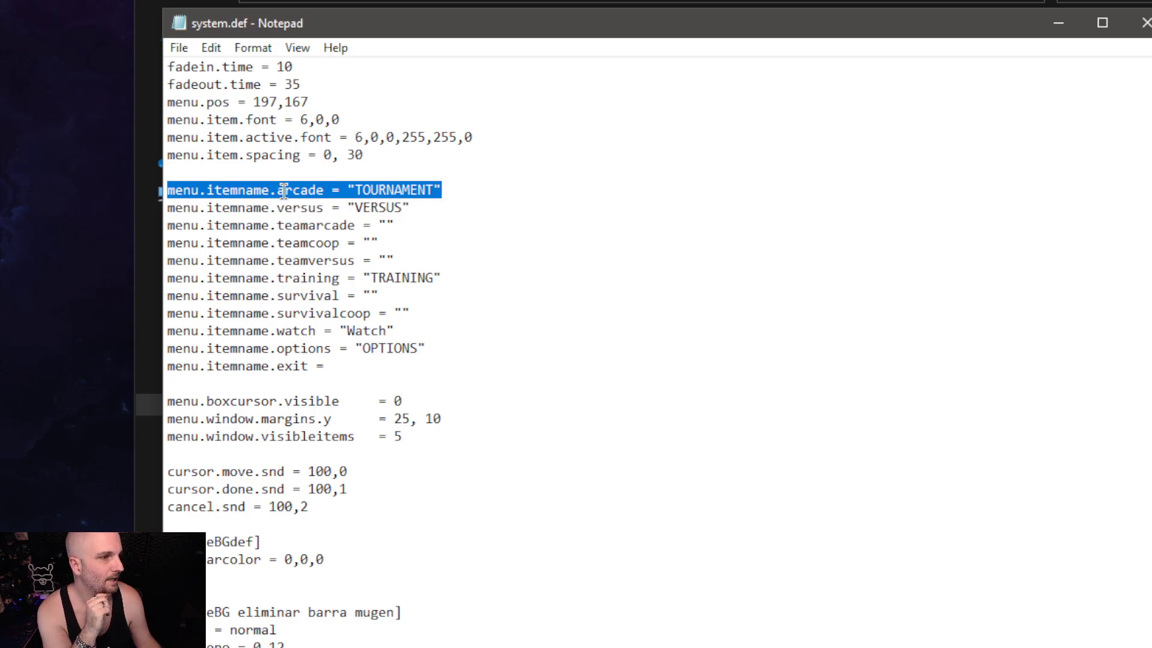
left_click_drag(348, 189, 502, 191)
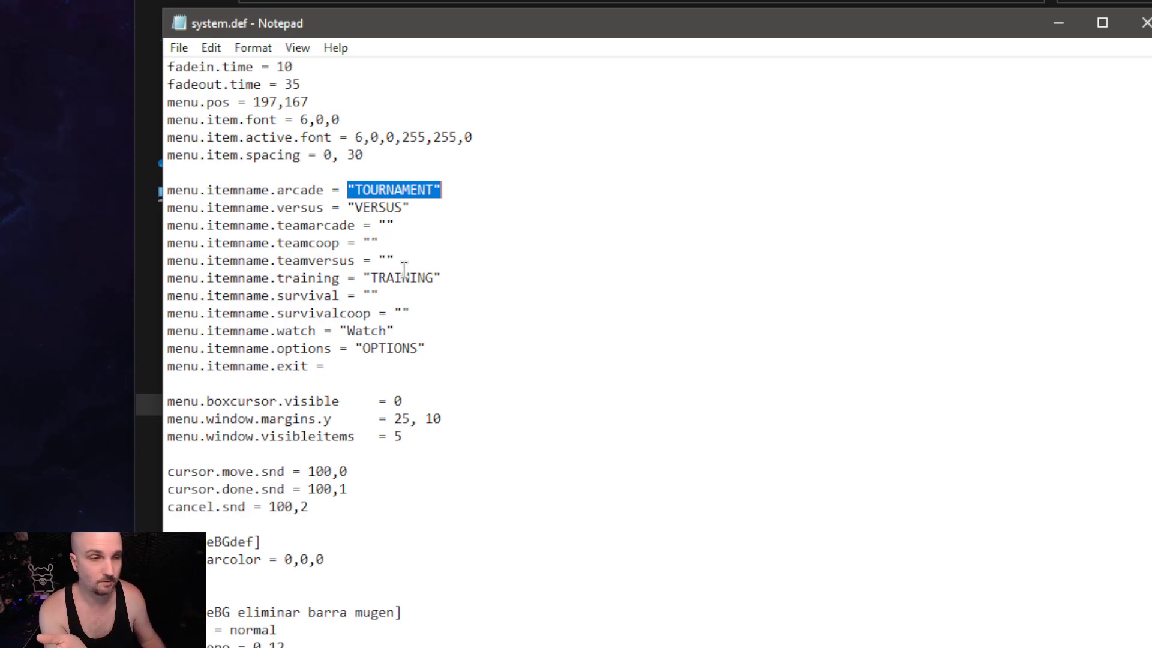
left_click_drag(348, 330, 384, 331)
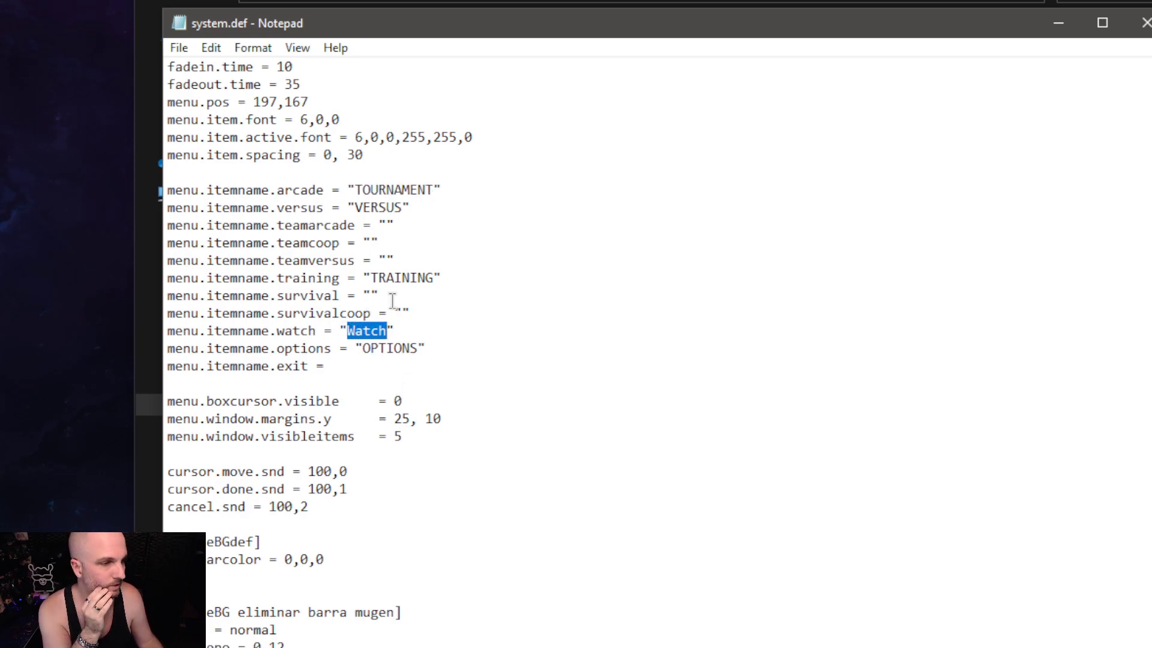
left_click(403, 309)
left_click_drag(396, 309, 413, 307)
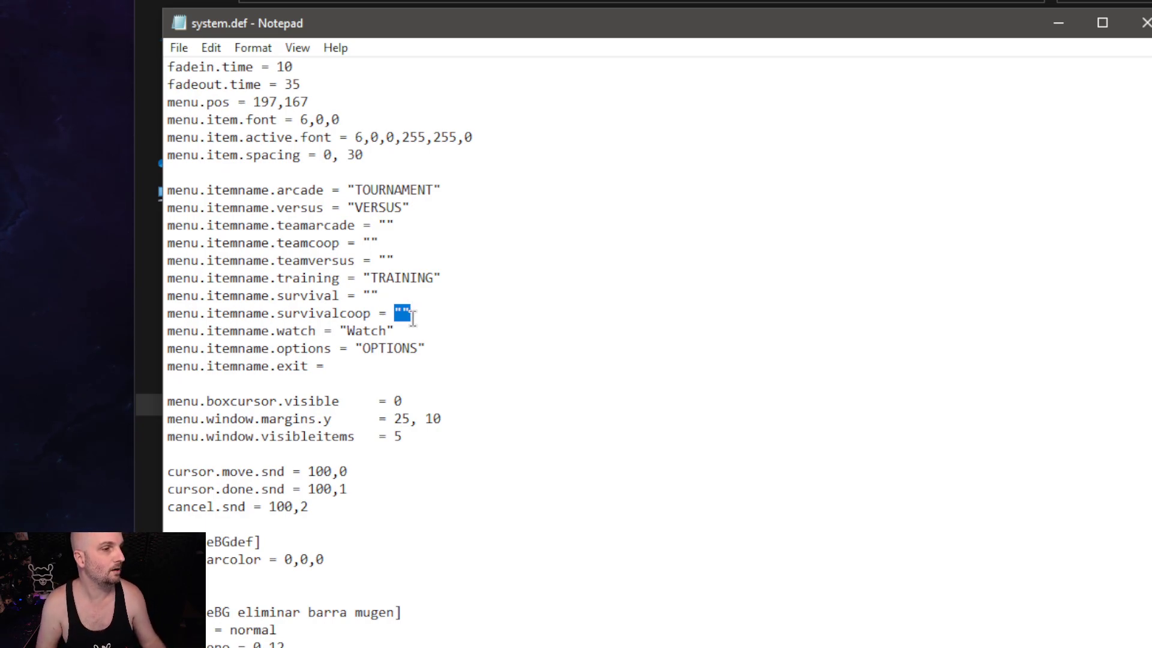
left_click(413, 310)
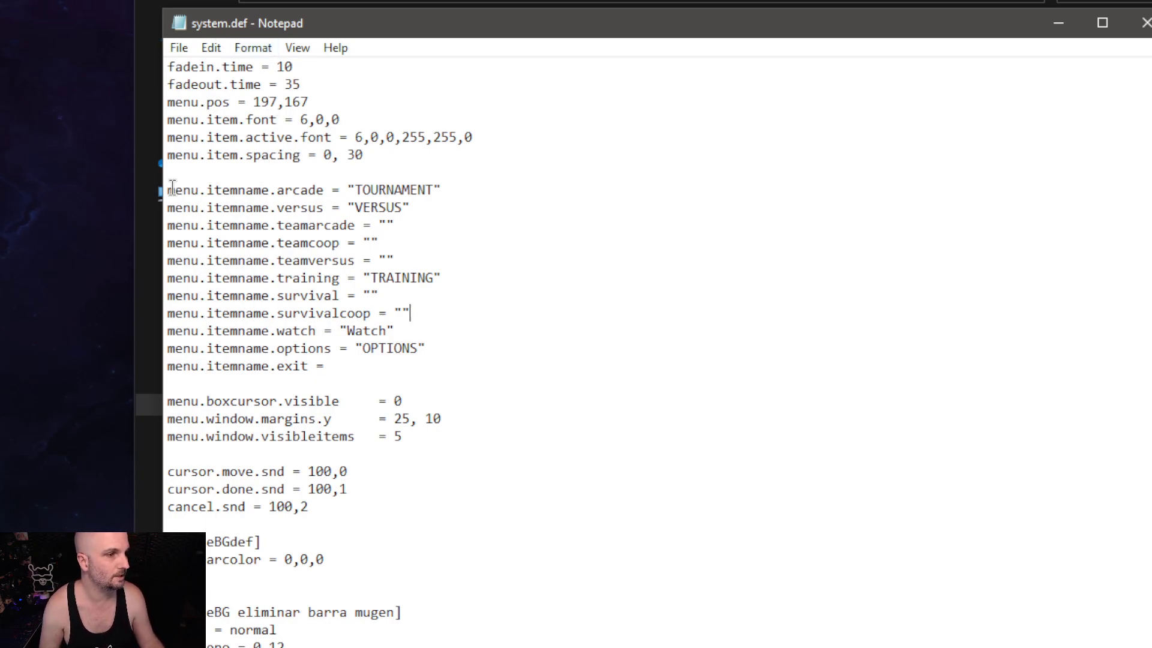
Review the arcade-through-exit menu name lines and the Watch text, leaving the File menu unsaved.
left_click_drag(169, 189, 488, 362)
left_click(410, 313)
left_click_drag(222, 330, 387, 329)
left_click(179, 48)
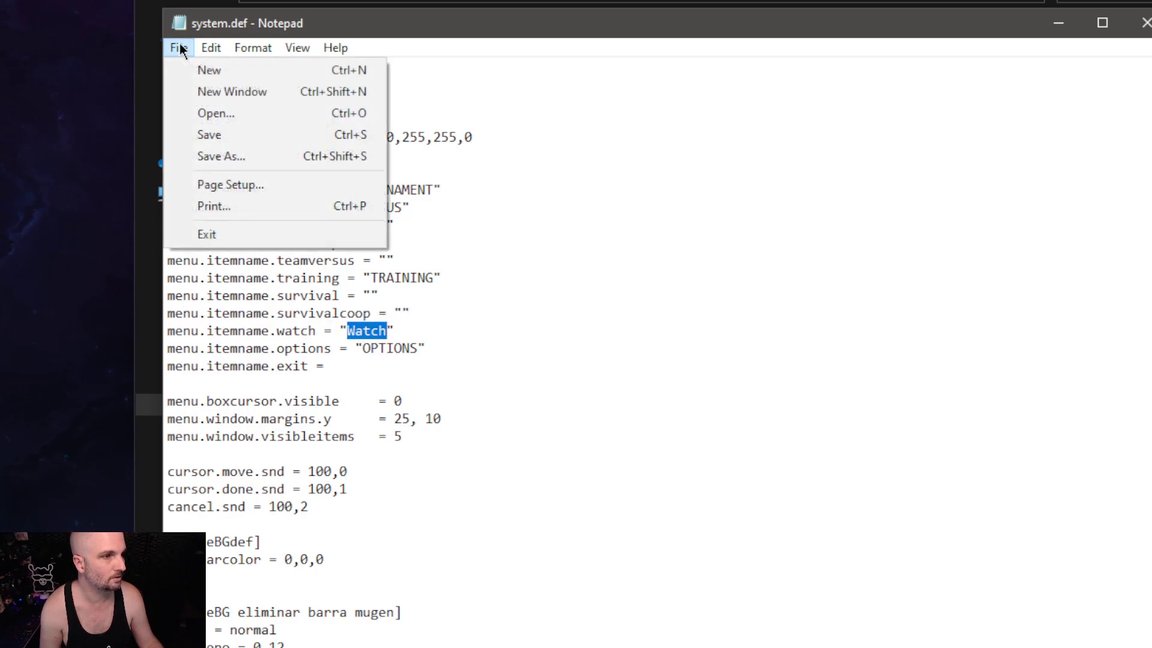
left_click(591, 120)
left_click(1142, 23)
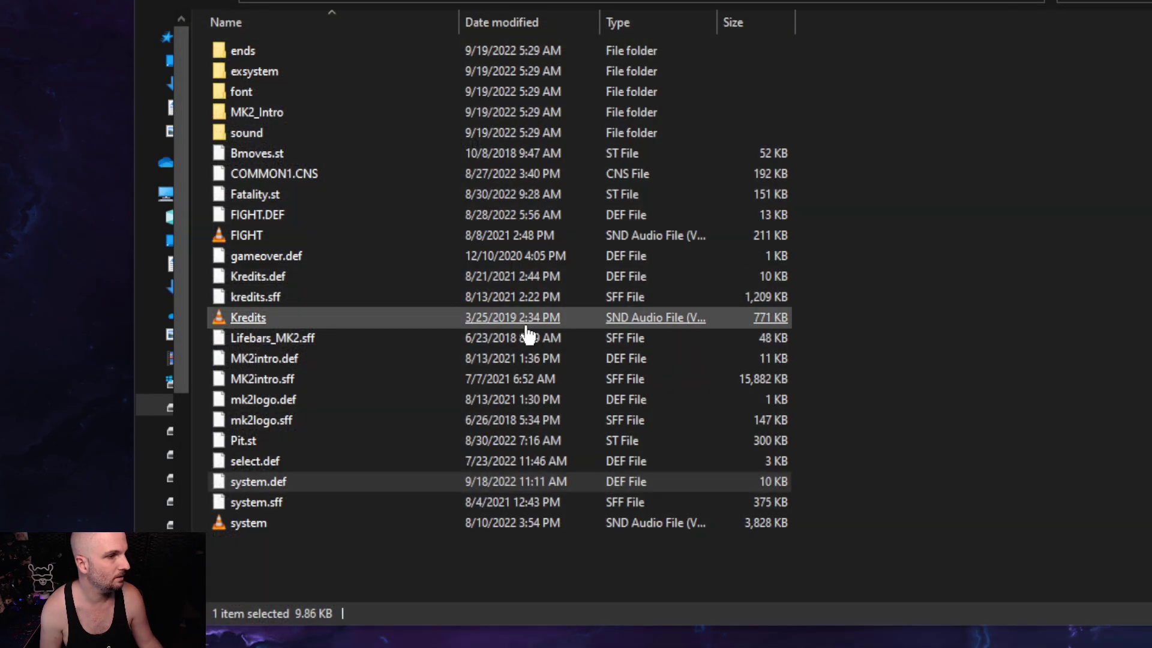
left_click(288, 585)
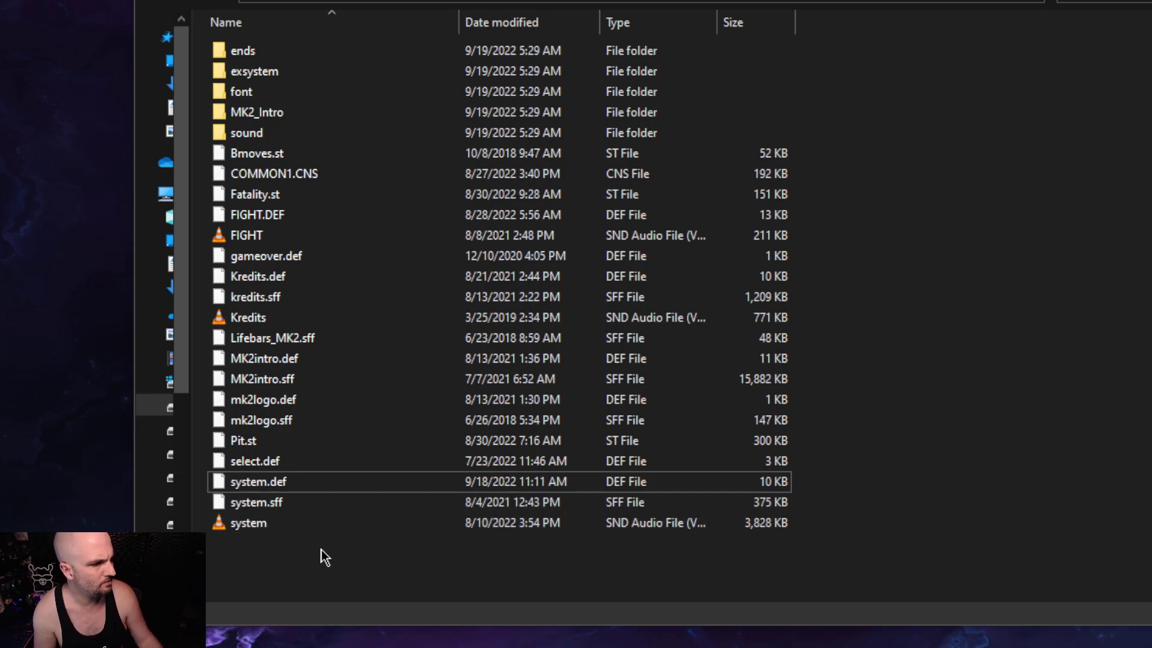
left_click(288, 502)
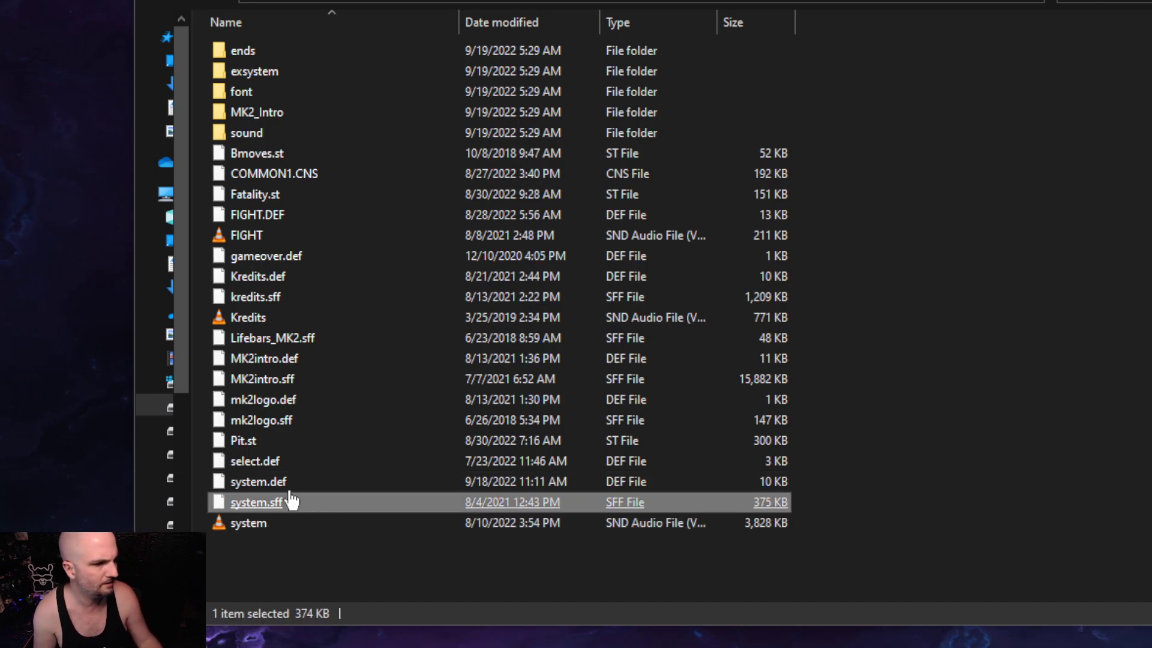
left_click(264, 526)
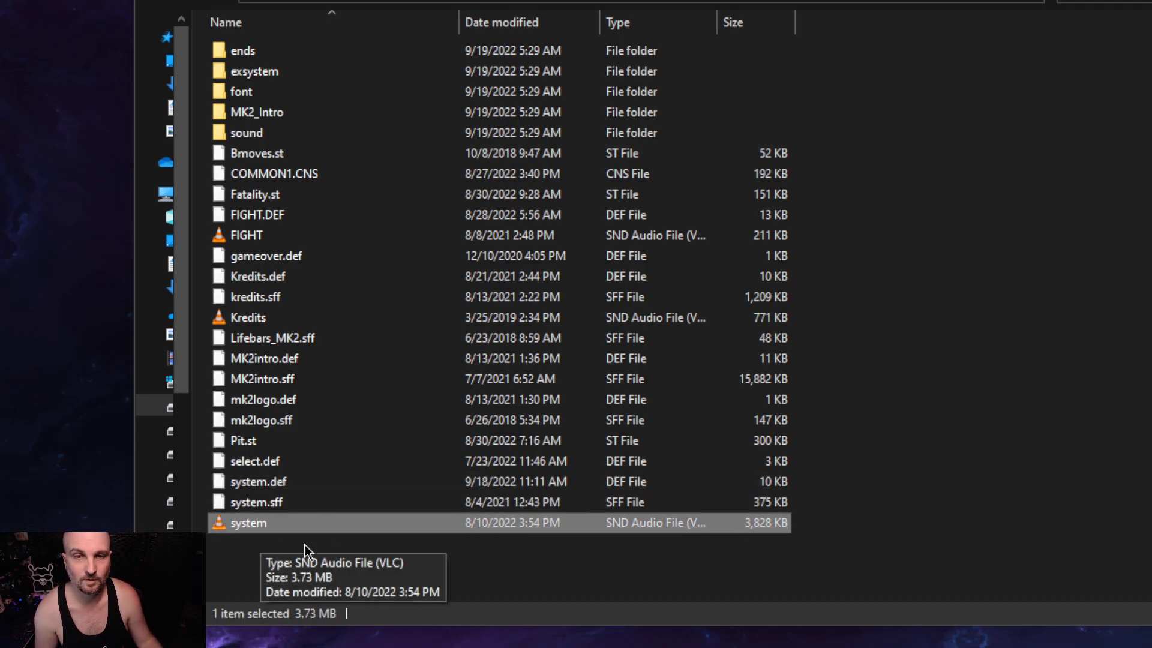
left_click(280, 554)
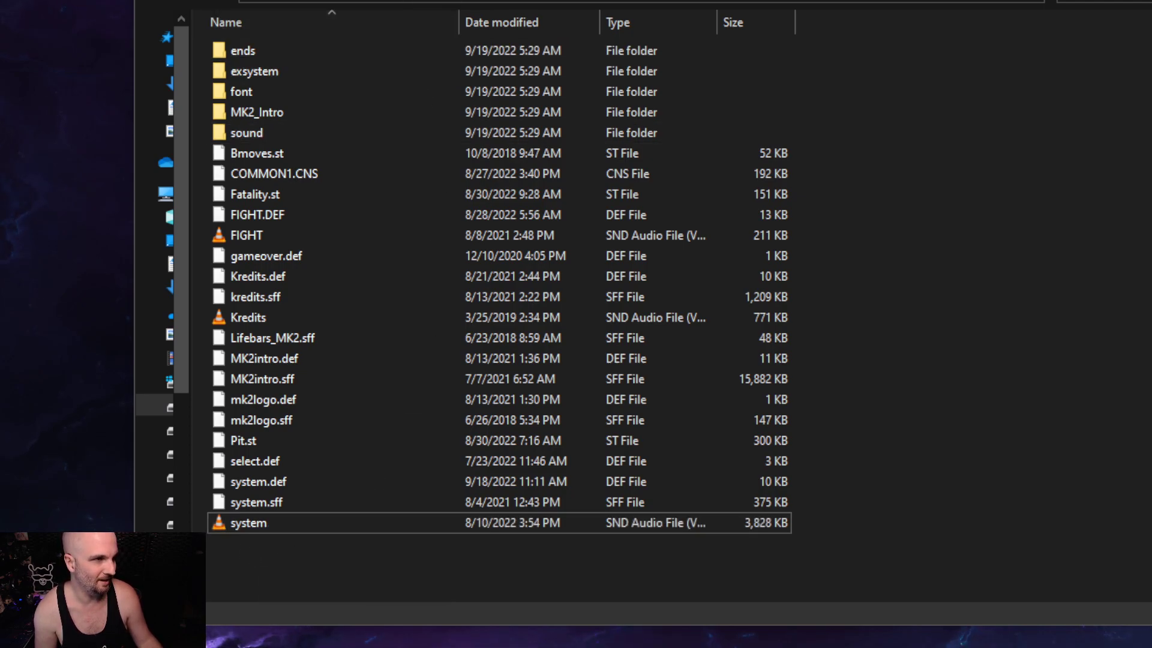
left_click(335, 529)
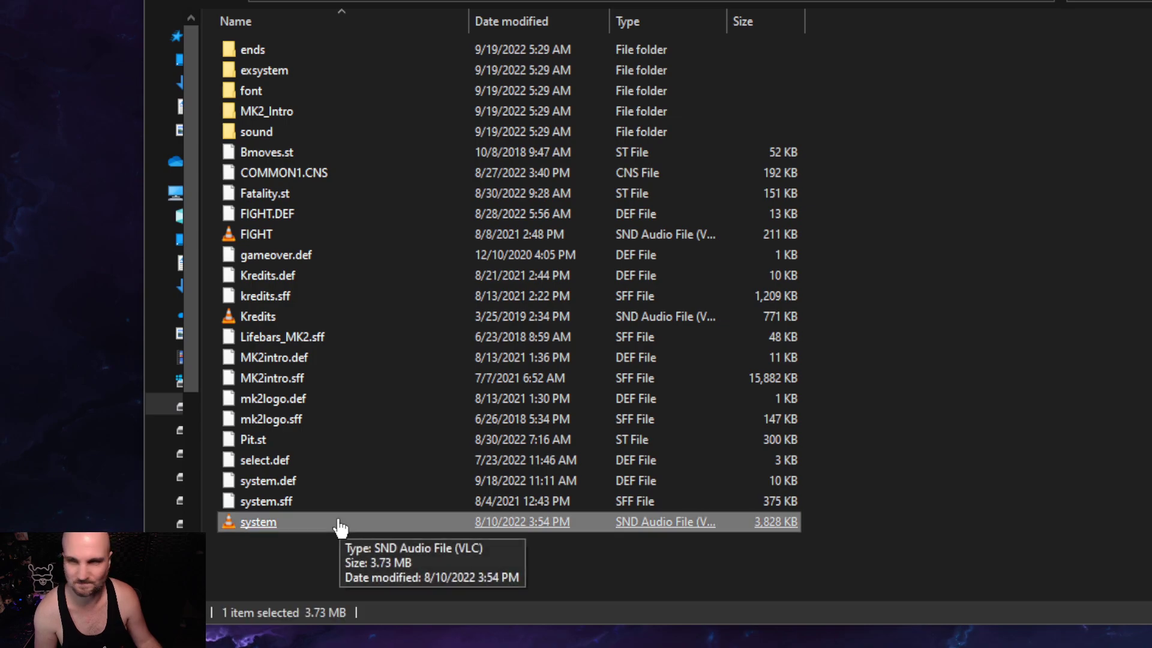
left_click(311, 569)
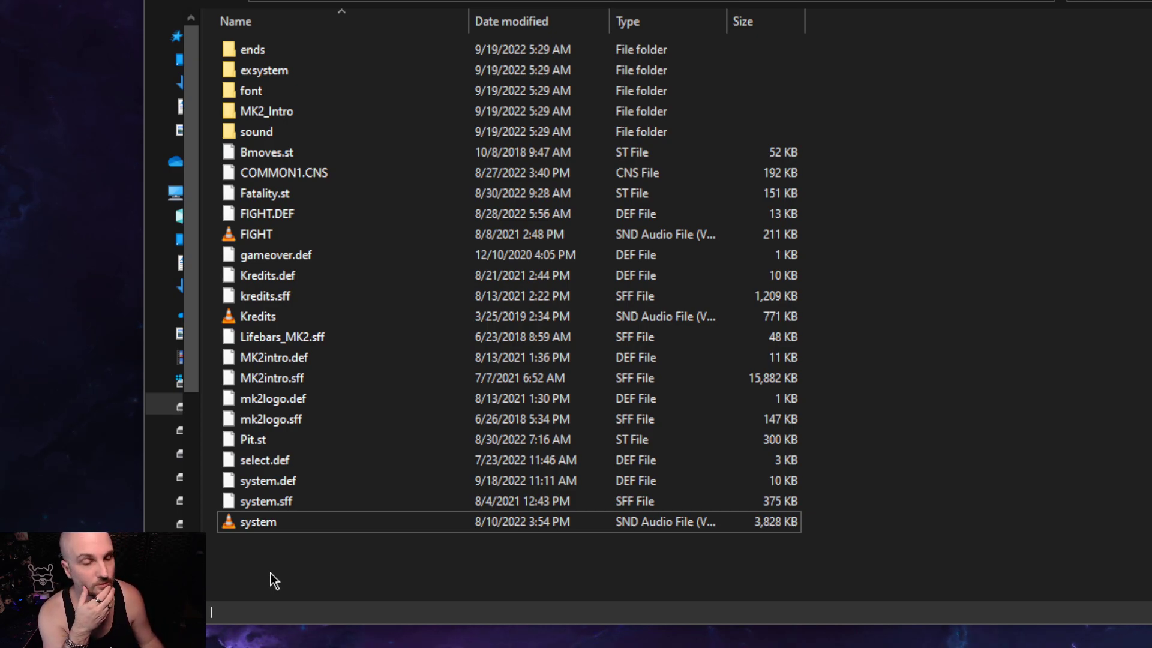
left_click(289, 72)
double_click(289, 51)
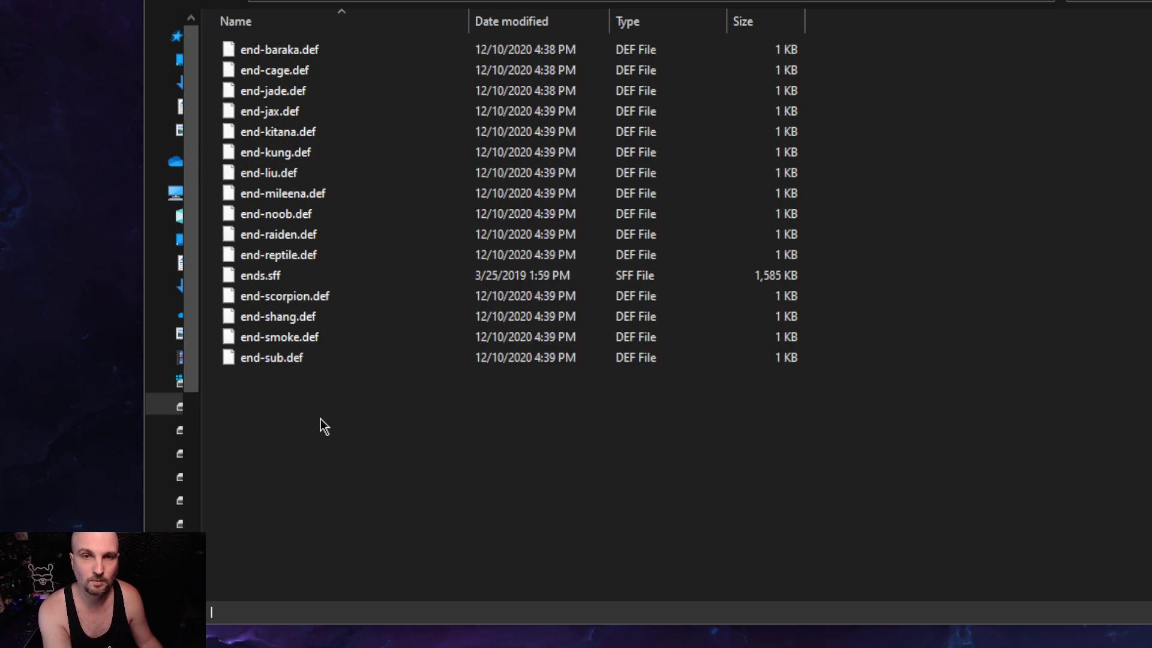
key("alt+Left")
left_click(302, 72)
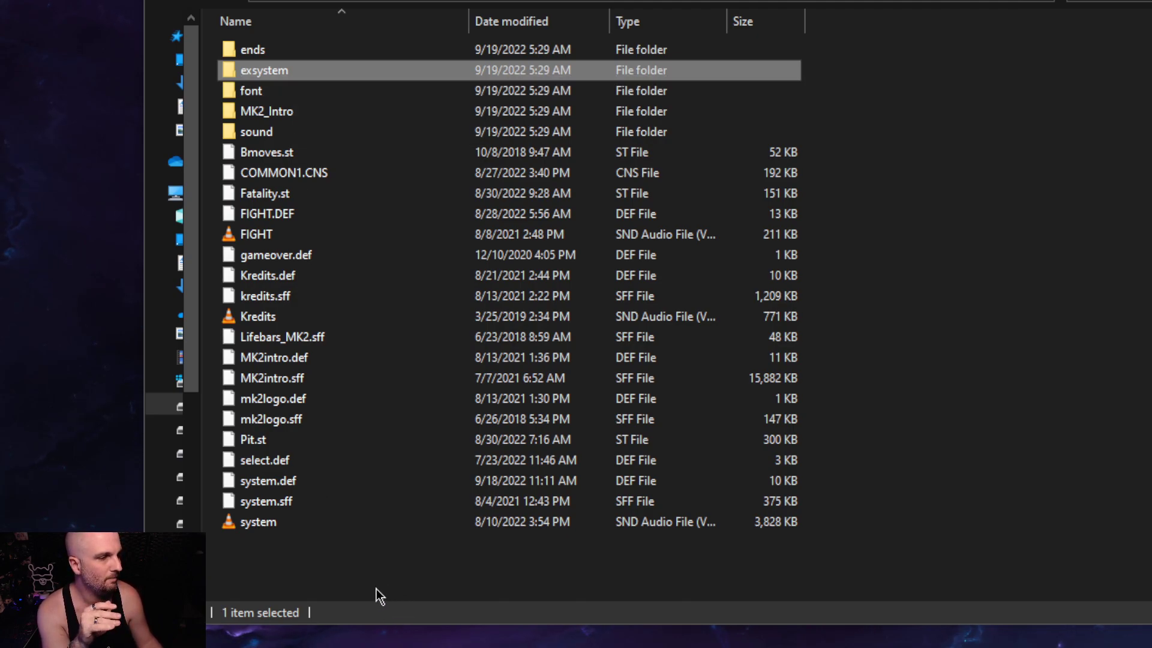
left_click(290, 484)
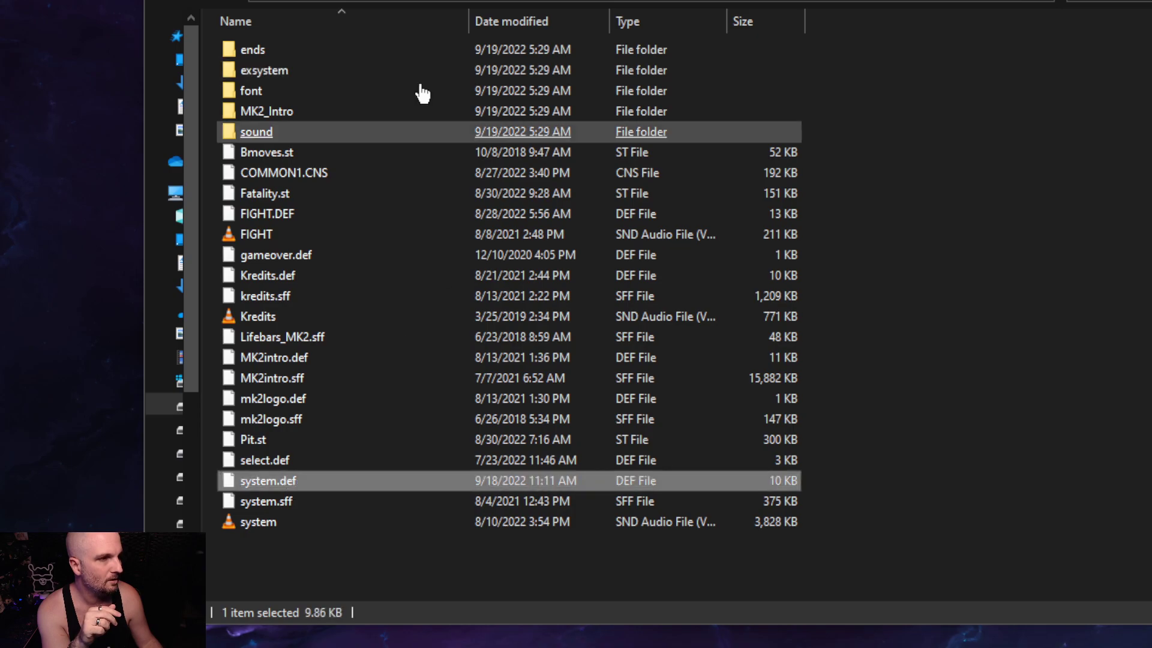
Open the exsystem folder's system.def for editing in Notepad.
double_click(288, 70)
left_click(281, 73)
right_click(282, 78)
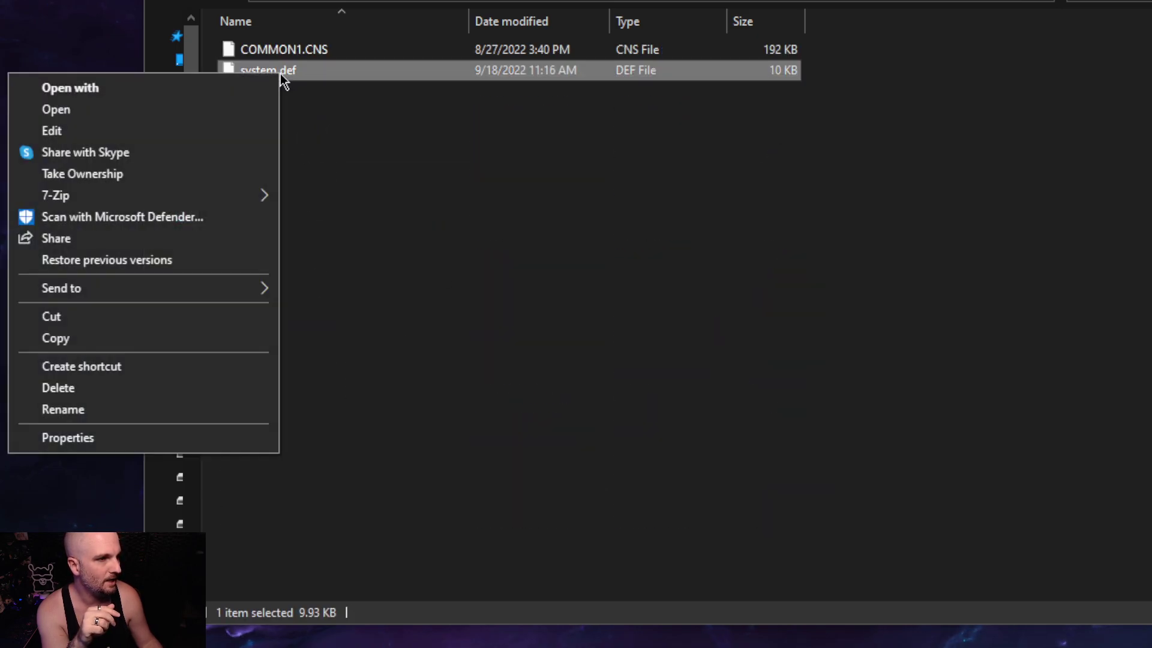
left_click(148, 133)
scroll(437, 125, "down", 17)
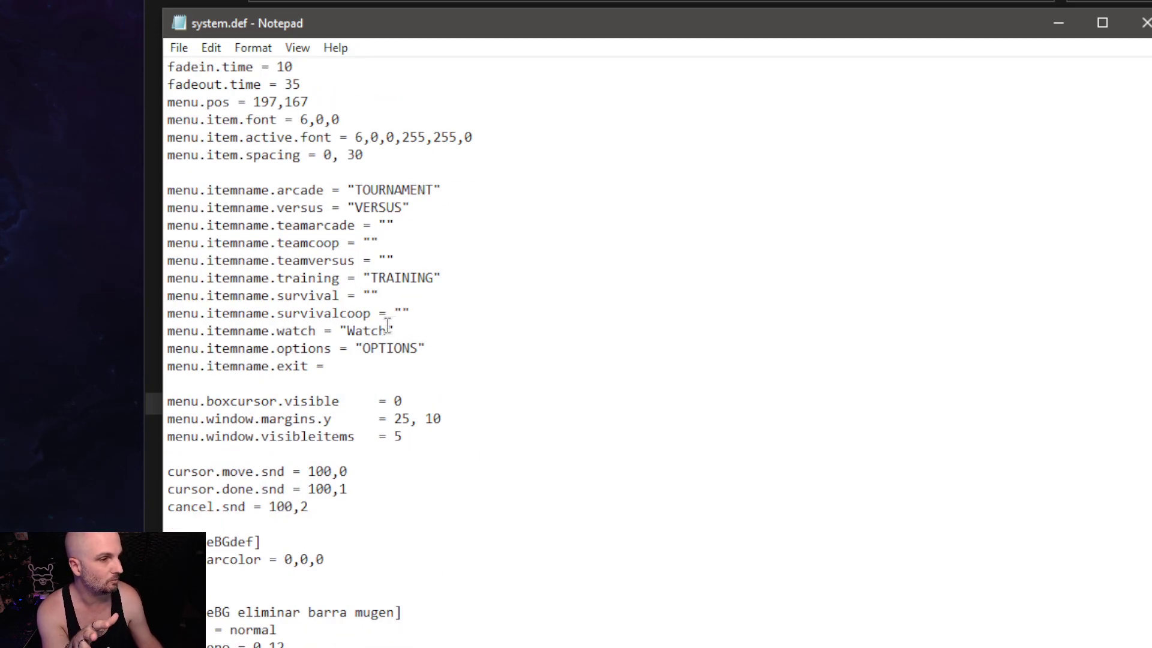
Check the watch menu item line, save system.def, close Notepad and return to MK2.
left_click_drag(387, 330, 154, 329)
left_click_drag(164, 191, 535, 360)
left_click(540, 363)
left_click(178, 47)
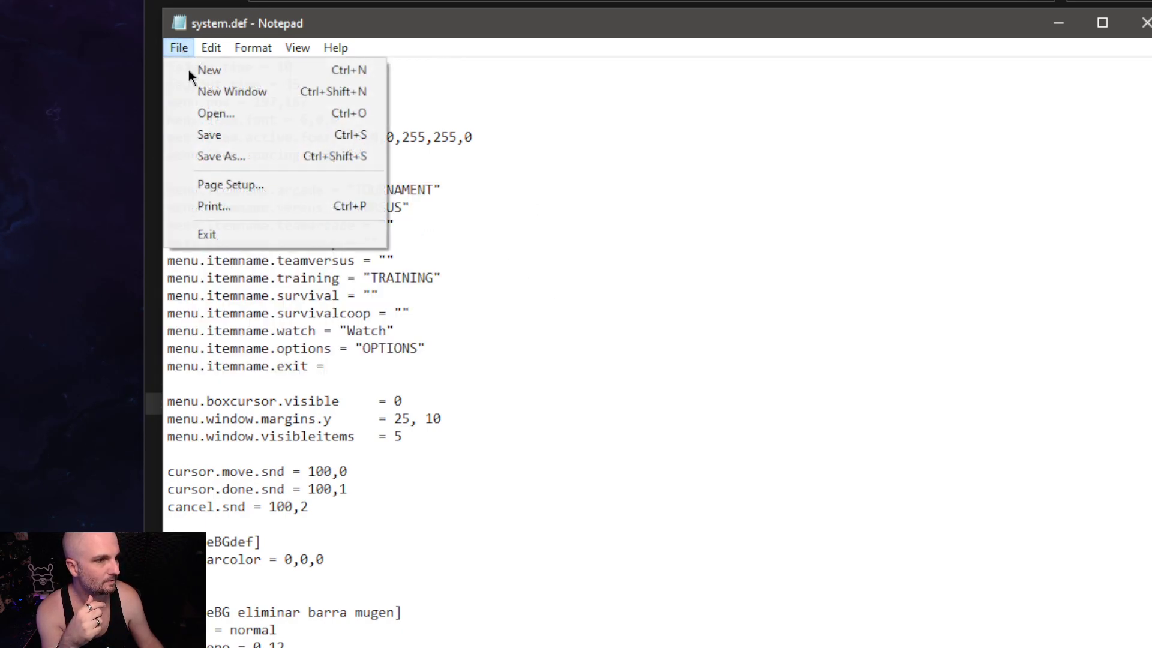
left_click(232, 139)
left_click(1144, 22)
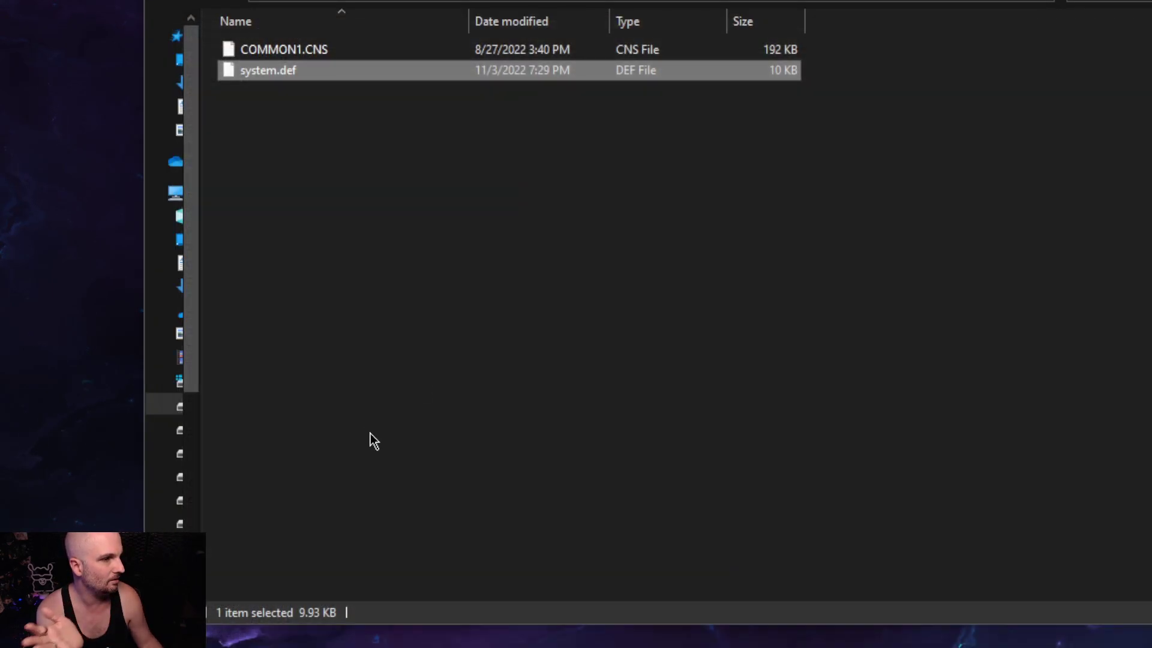
key("alt+Left")
Open the MK2 folder's system.def with Notepad, without always using Notepad for .def files.
left_click(429, 360)
left_click(346, 571)
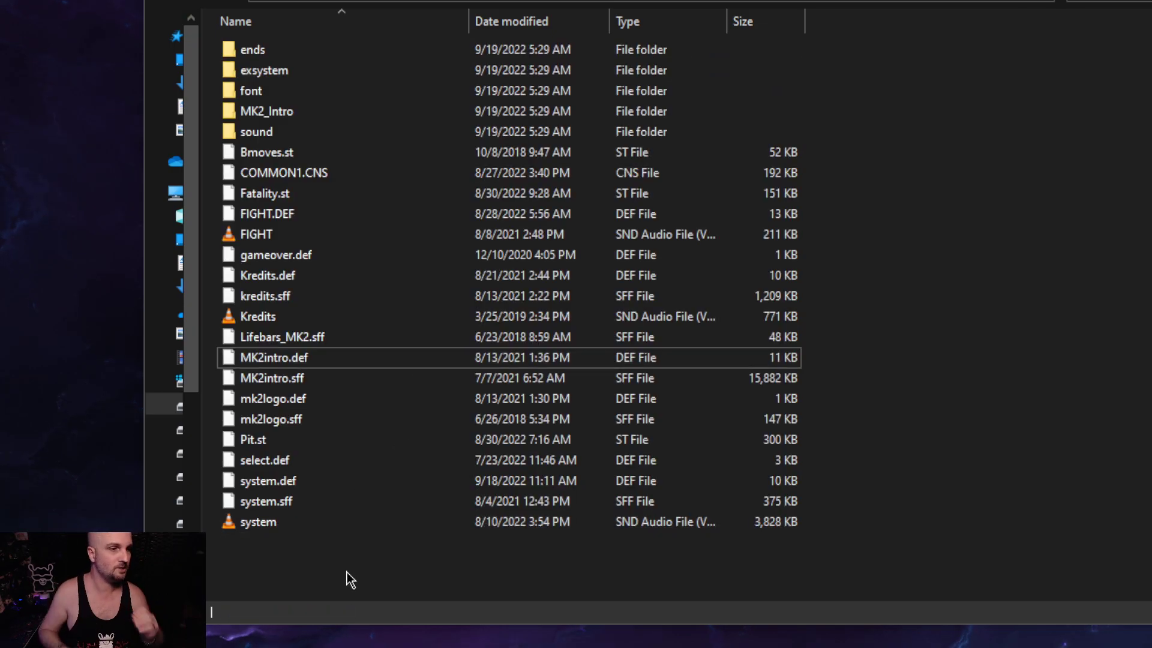
right_click(258, 488)
left_click(125, 118)
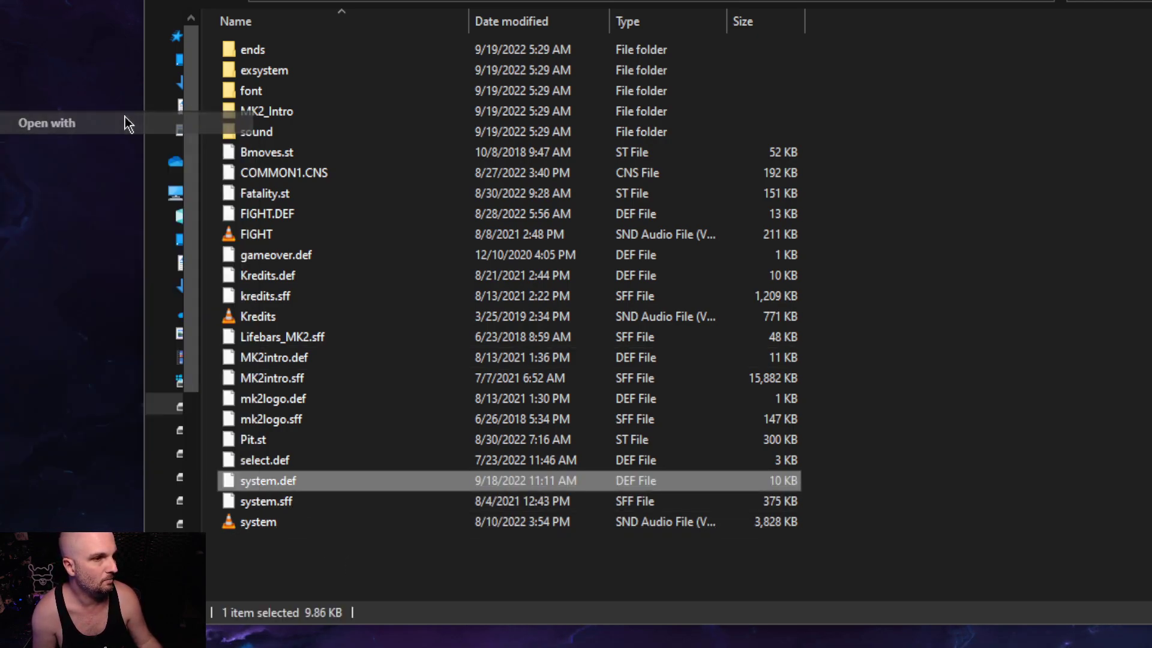
left_click(585, 380)
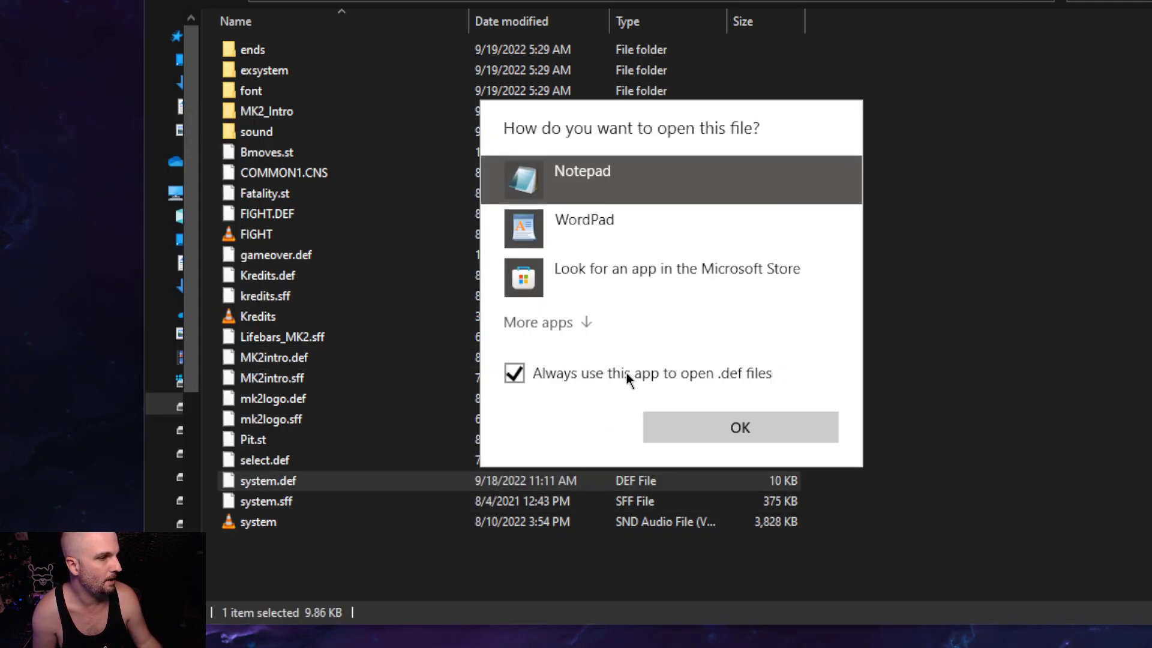
left_click(729, 429)
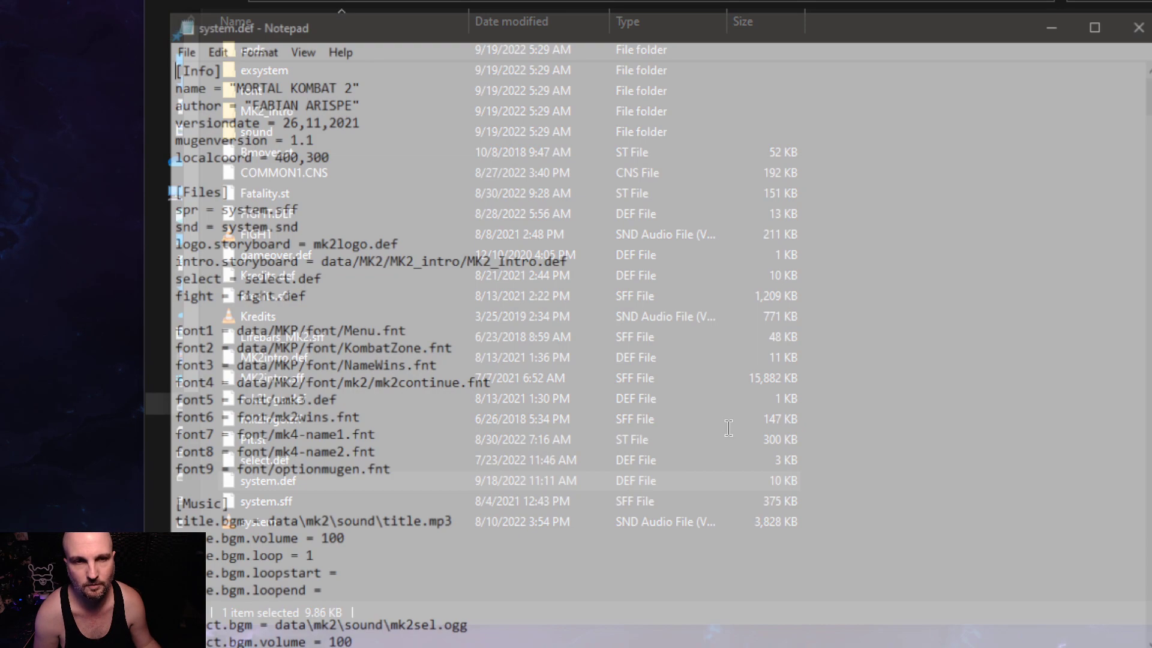
left_click_drag(628, 32, 649, 25)
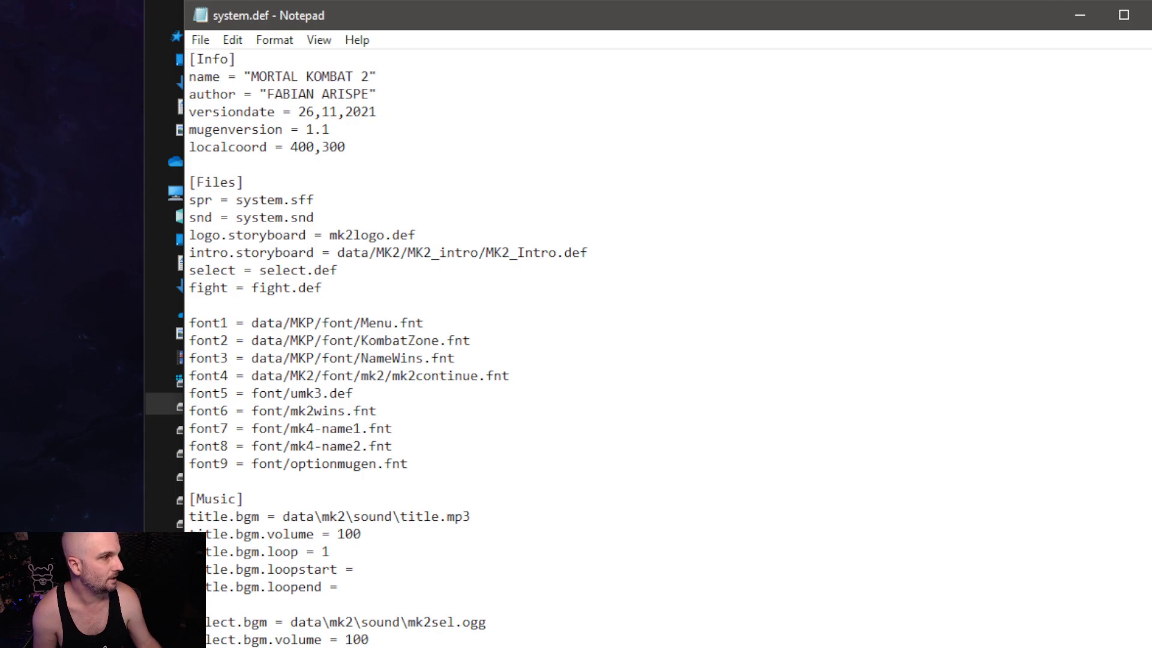
Review the menu item lines from versus to exit, including teamcoop.
scroll(586, 180, "down", 13)
scroll(549, 279, "down", 7)
scroll(549, 279, "up", 2)
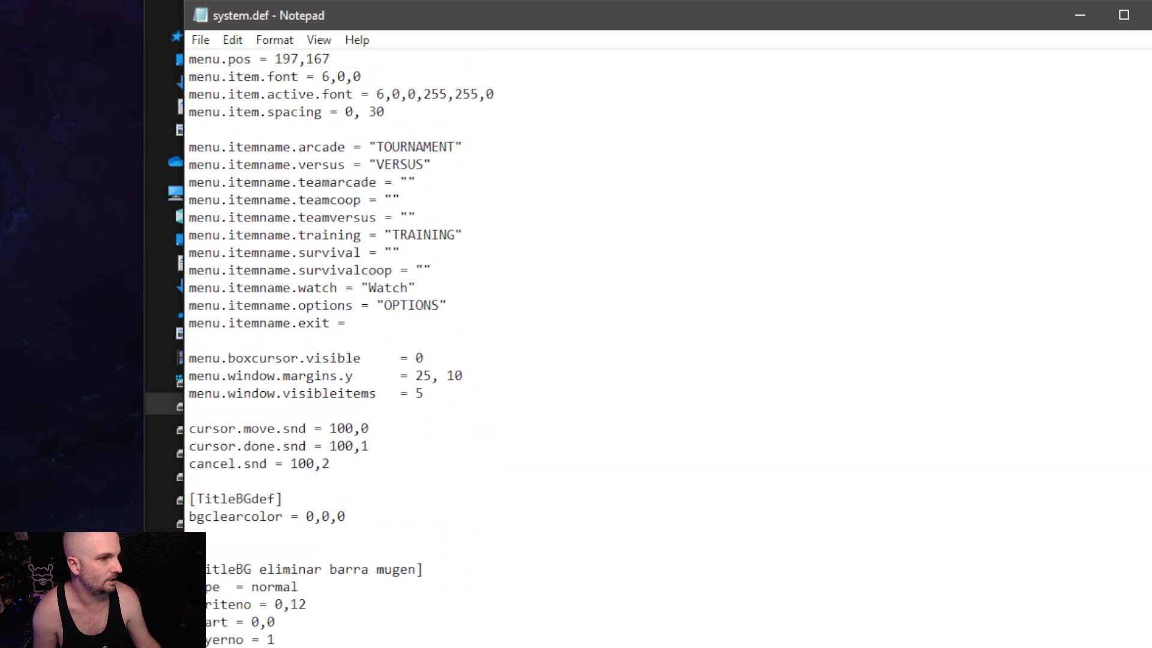
left_click_drag(385, 329, 205, 164)
left_click(430, 221)
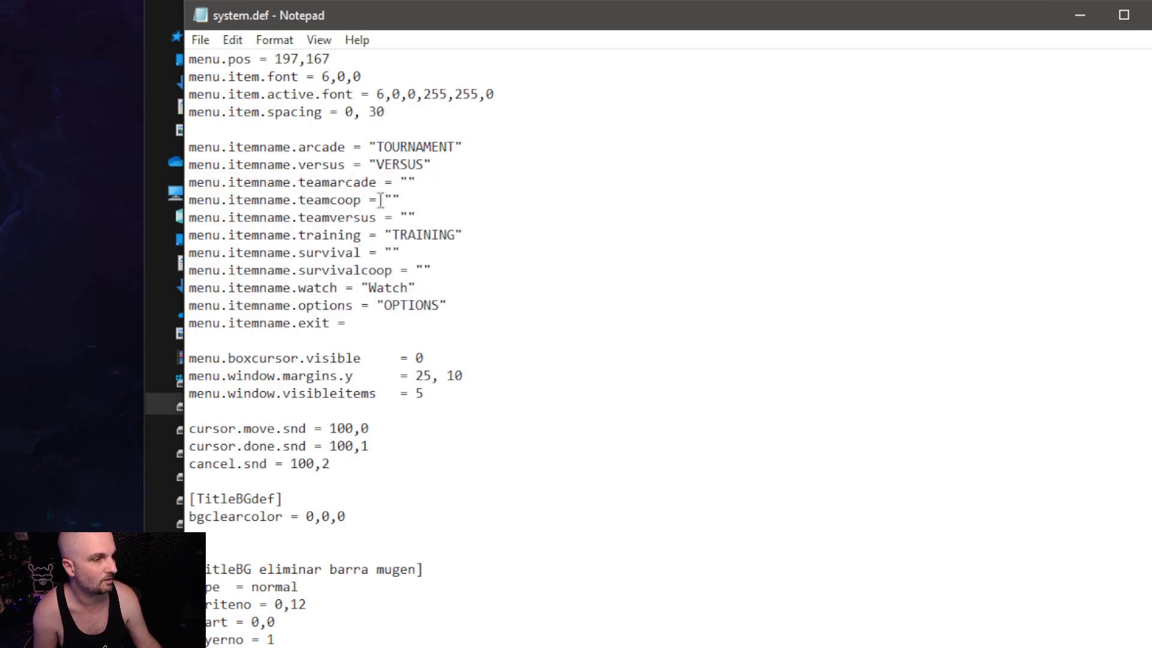
left_click_drag(298, 200, 415, 218)
left_click(419, 247)
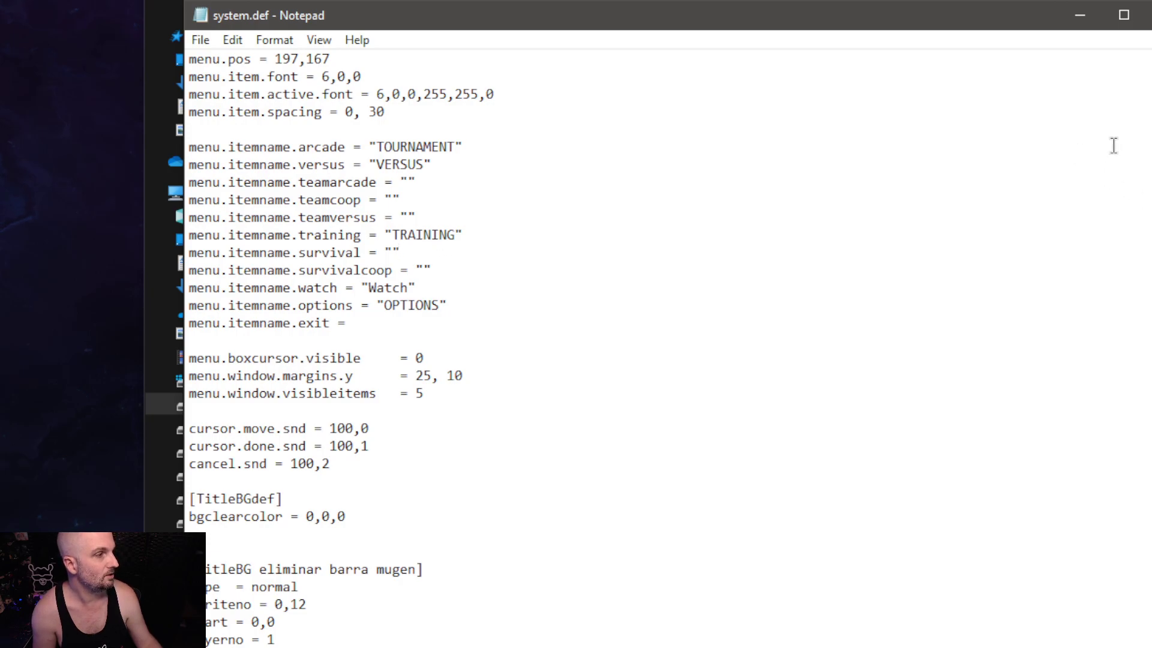
key("ctrl+Home")
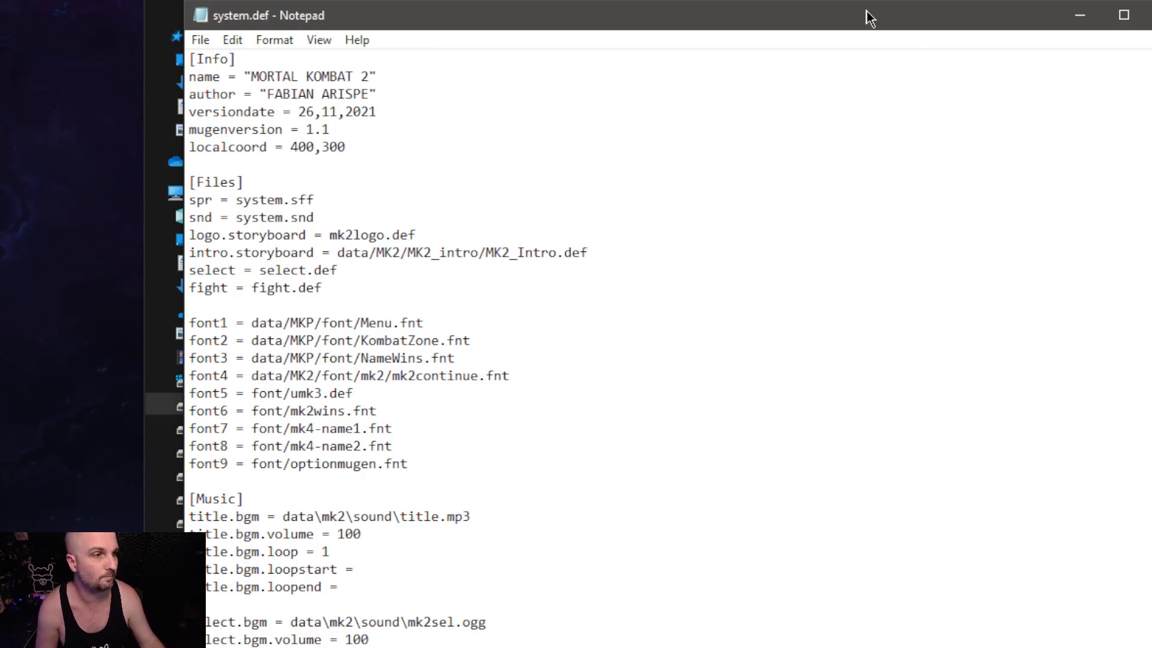
left_click_drag(477, 23, 516, 0)
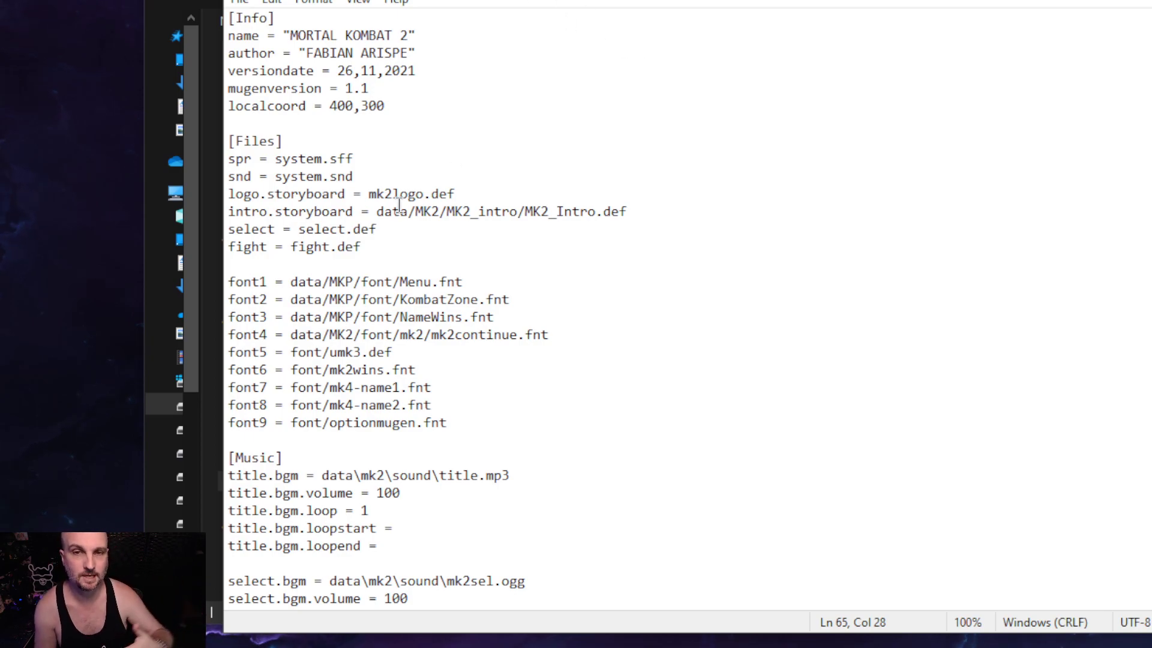
scroll(464, 281, "down", 14)
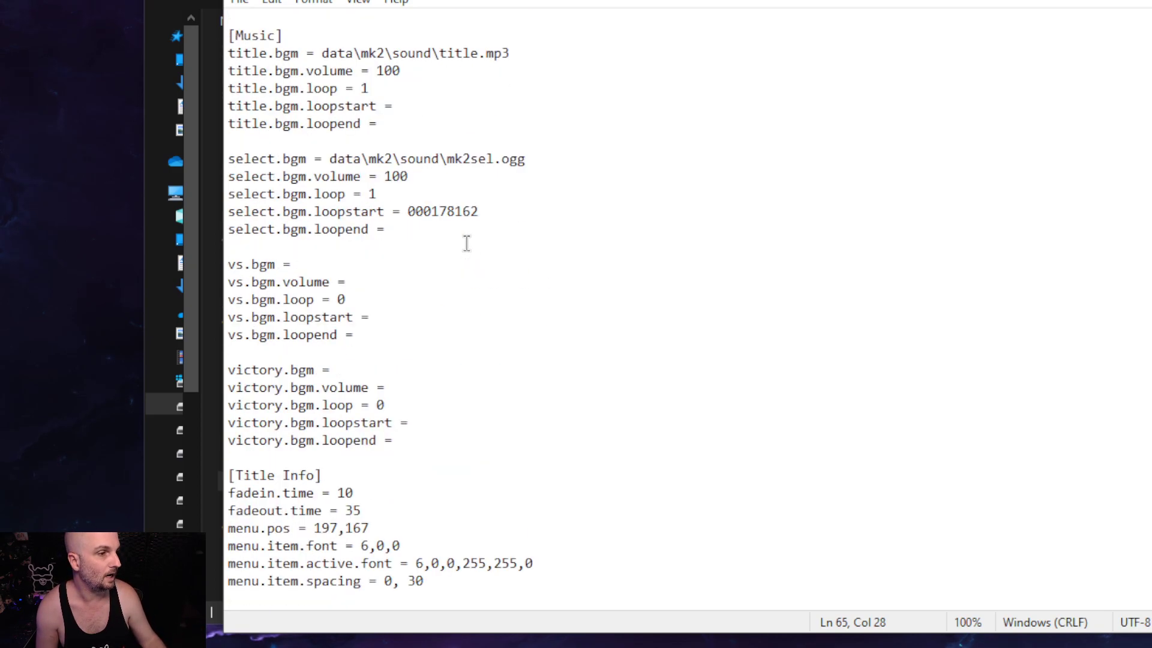
left_click_drag(229, 300, 605, 454)
left_click(605, 454)
key("alt+Tab")
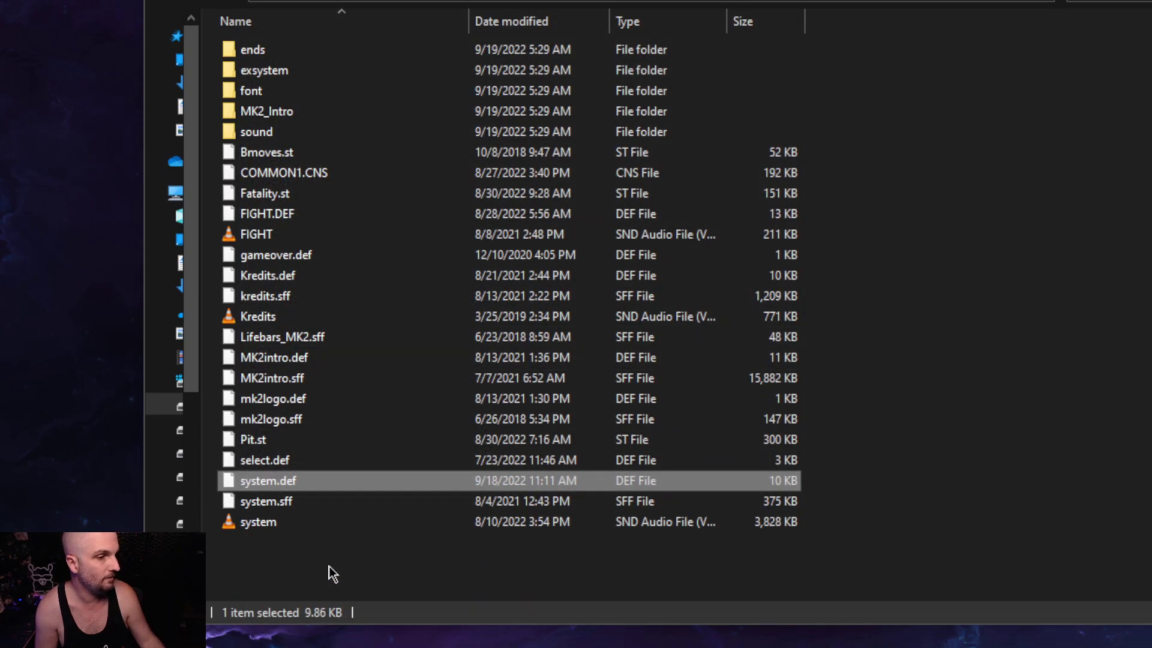
left_click(288, 487)
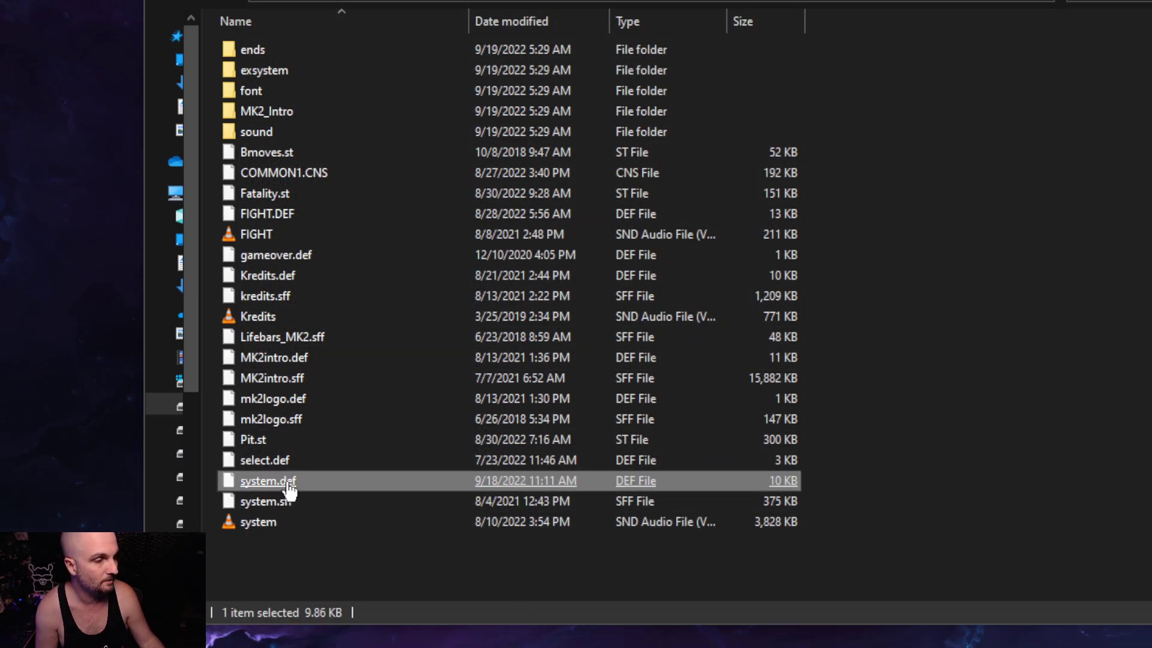
right_click(288, 487)
left_click(183, 116)
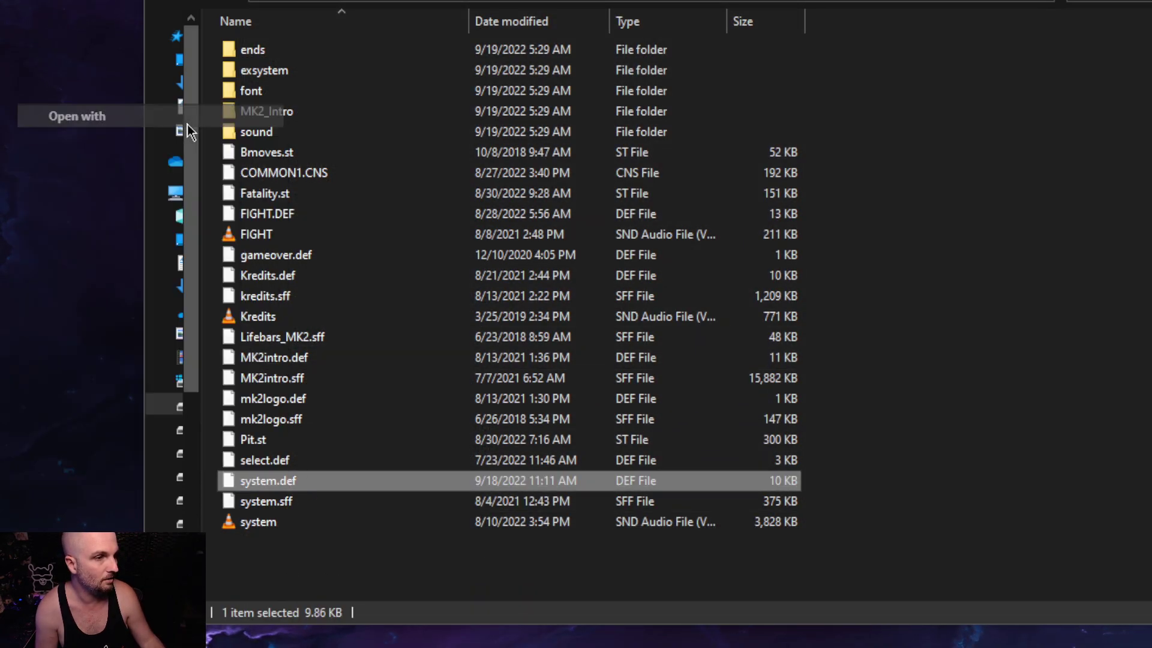
left_click(678, 192)
left_click(637, 374)
left_click(739, 427)
scroll(485, 280, "down", 14)
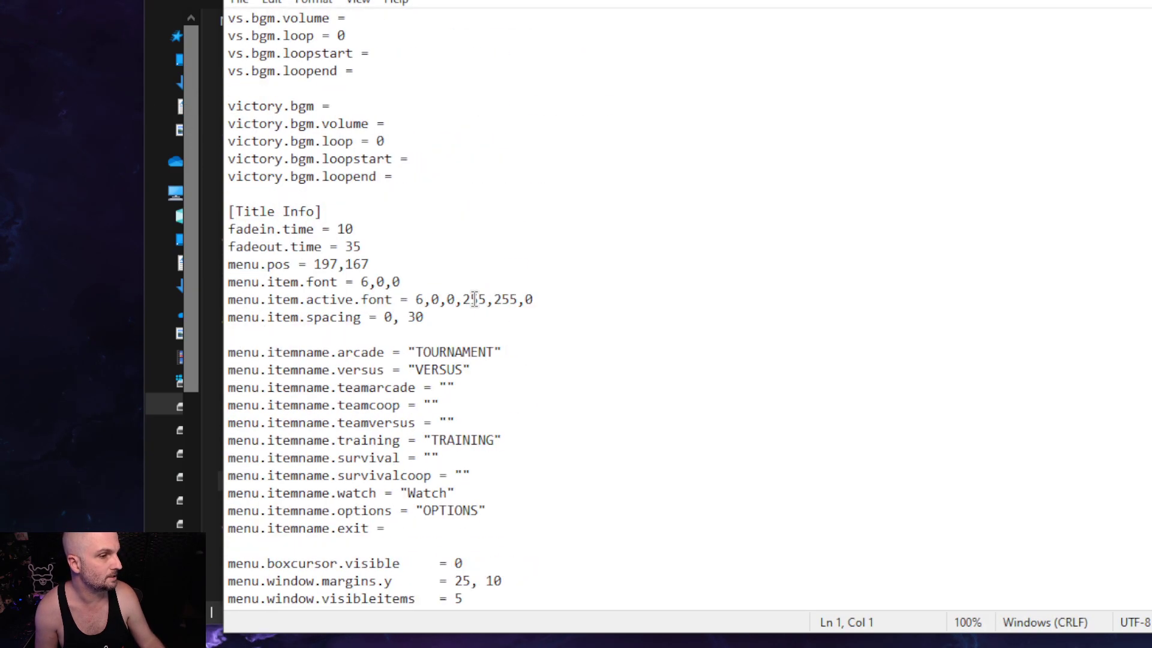
left_click_drag(227, 299, 567, 482)
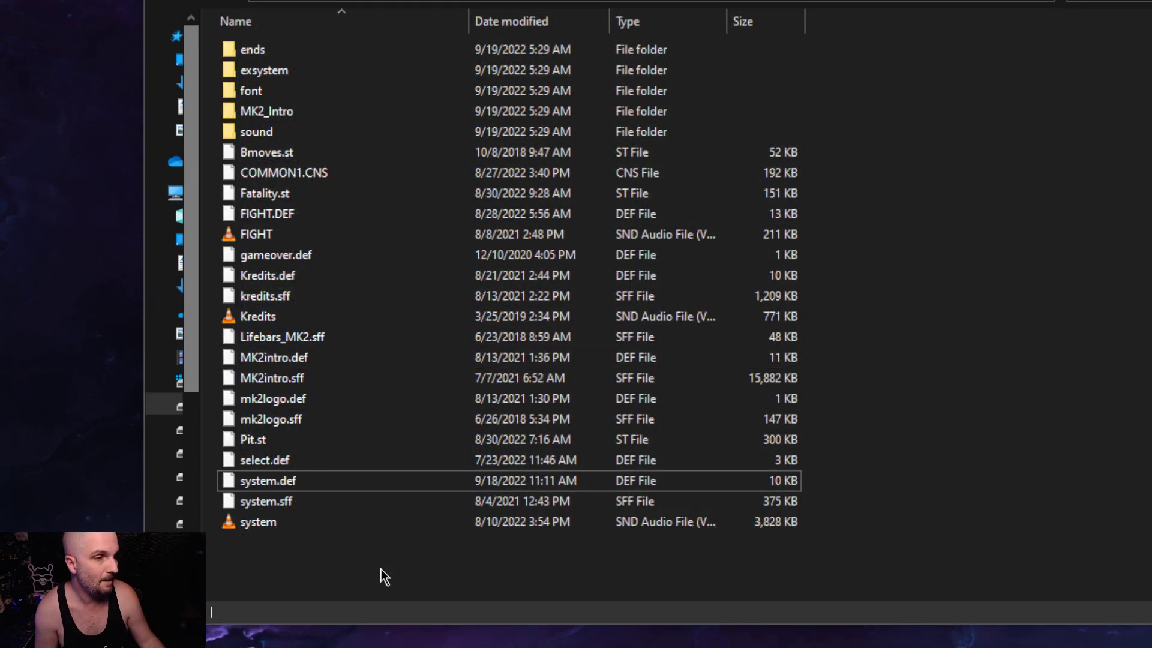
Go up two folders and launch the Mortal Kombat Komplete Mugen Edition shortcut.
key("alt+Up")
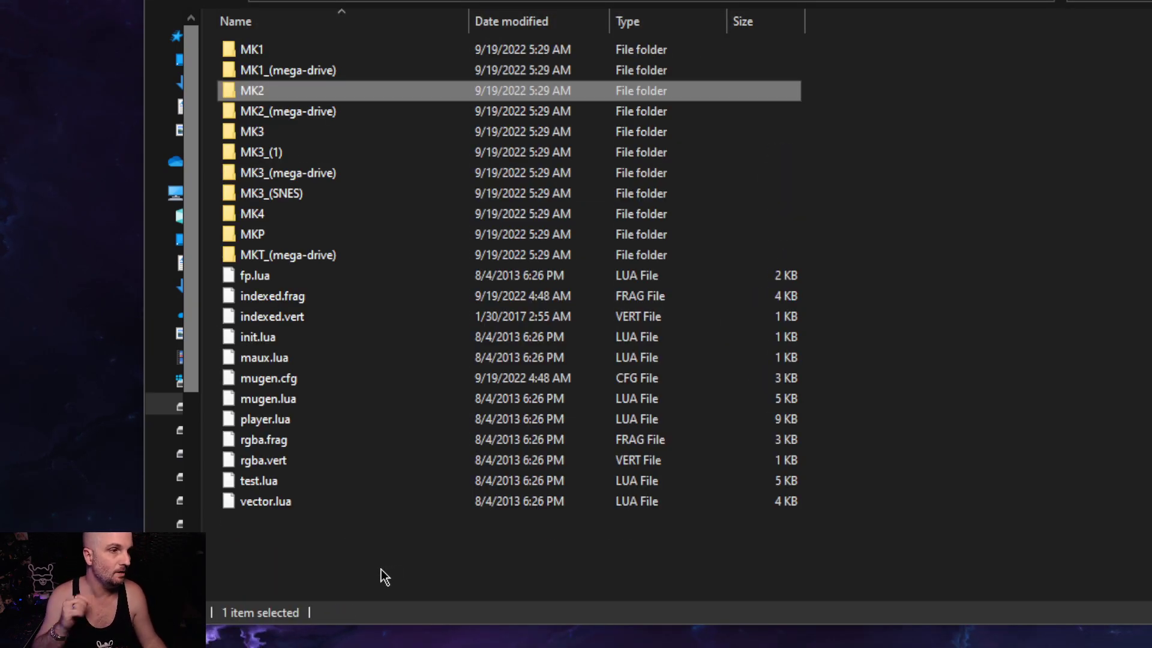
key("alt+Up")
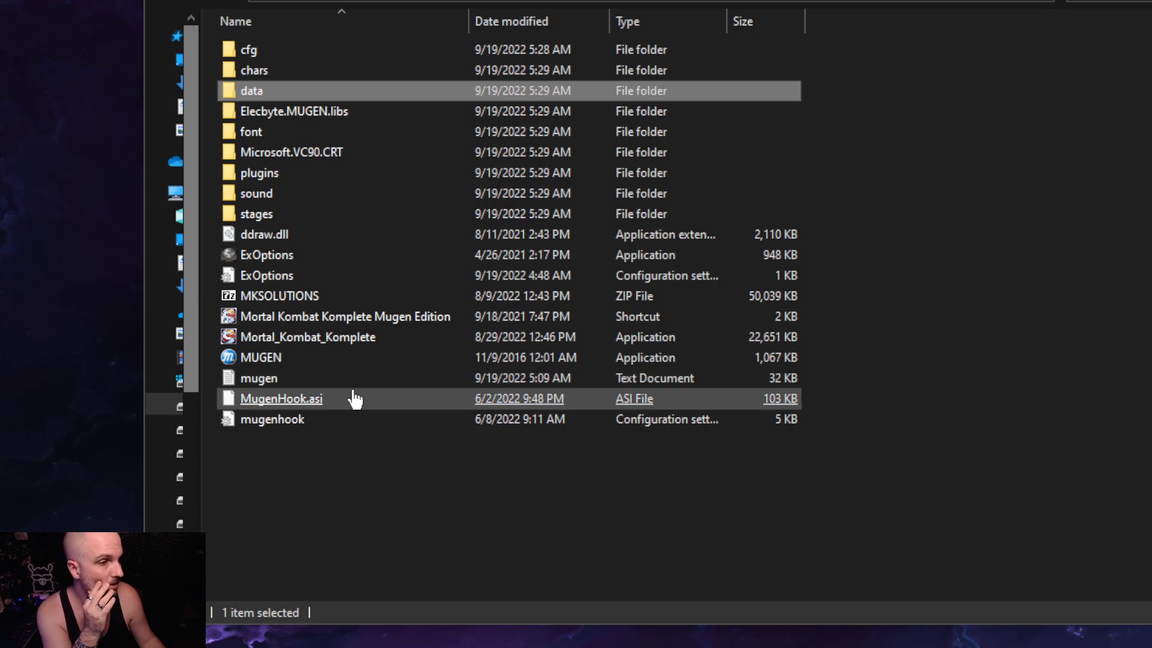
left_click(382, 319)
double_click(382, 319)
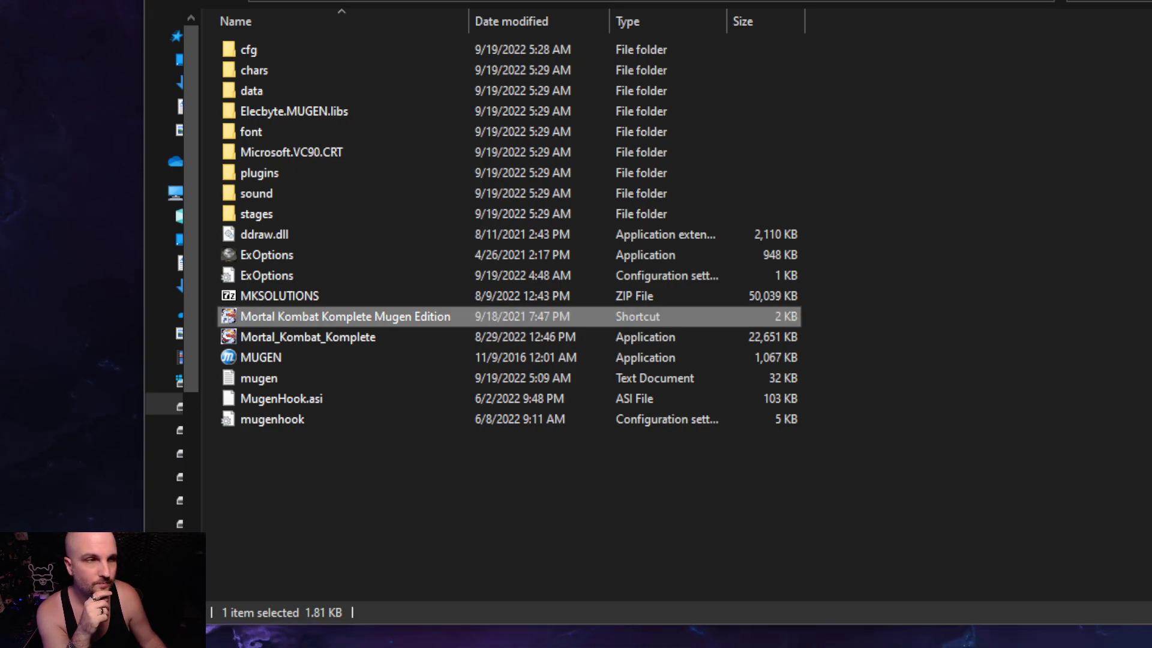
double_click(255, 92)
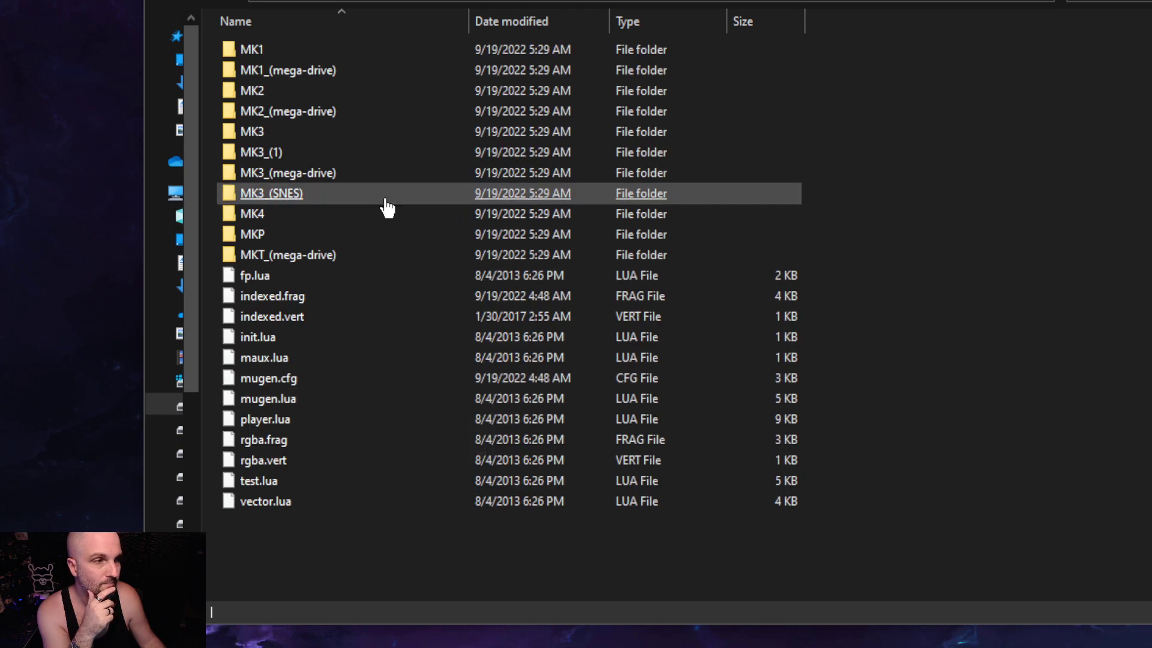
double_click(331, 216)
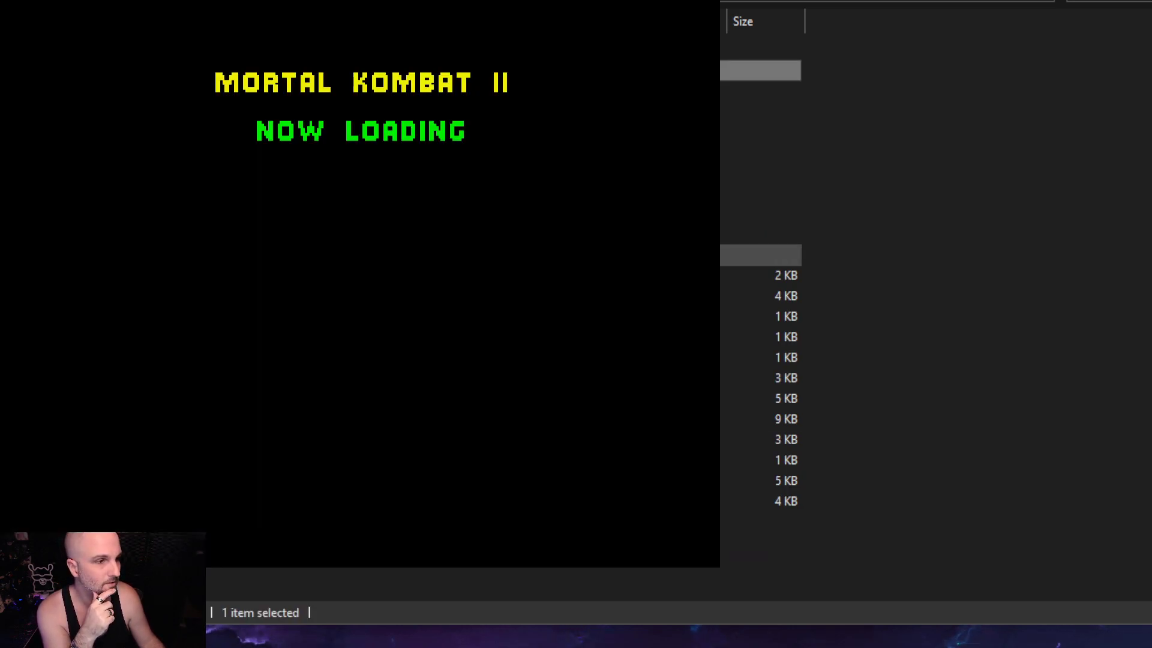
Skip the intro, move the title menu selection onto WATCH and back to VERSUS, then quit with Esc.
left_click(352, 570)
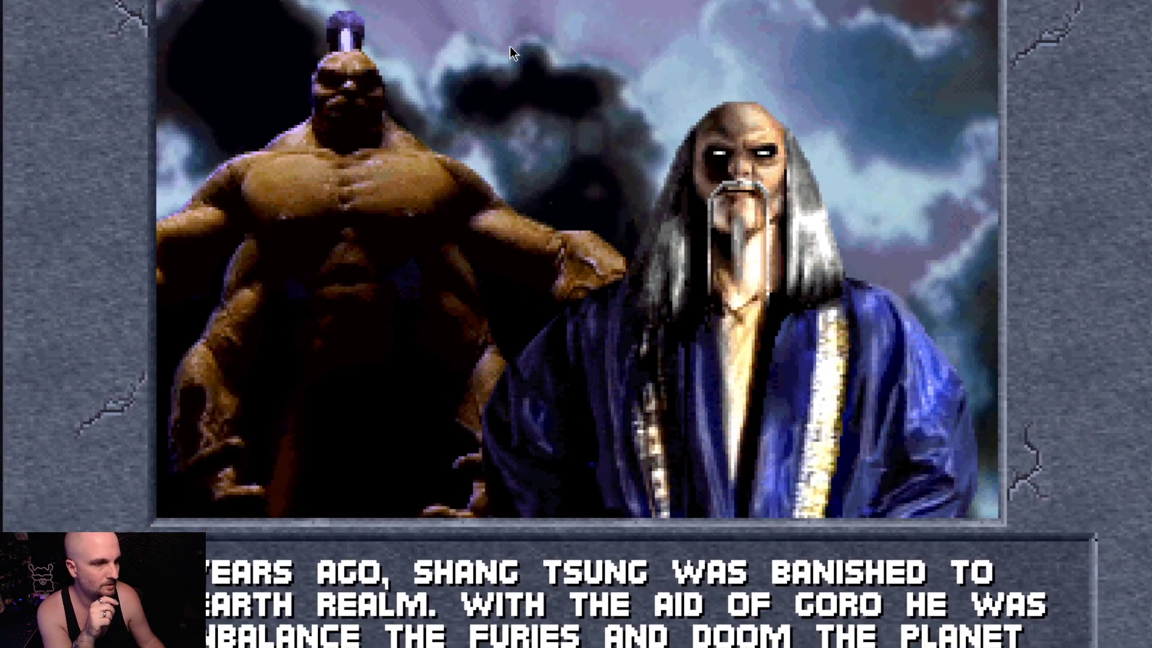
key("Return")
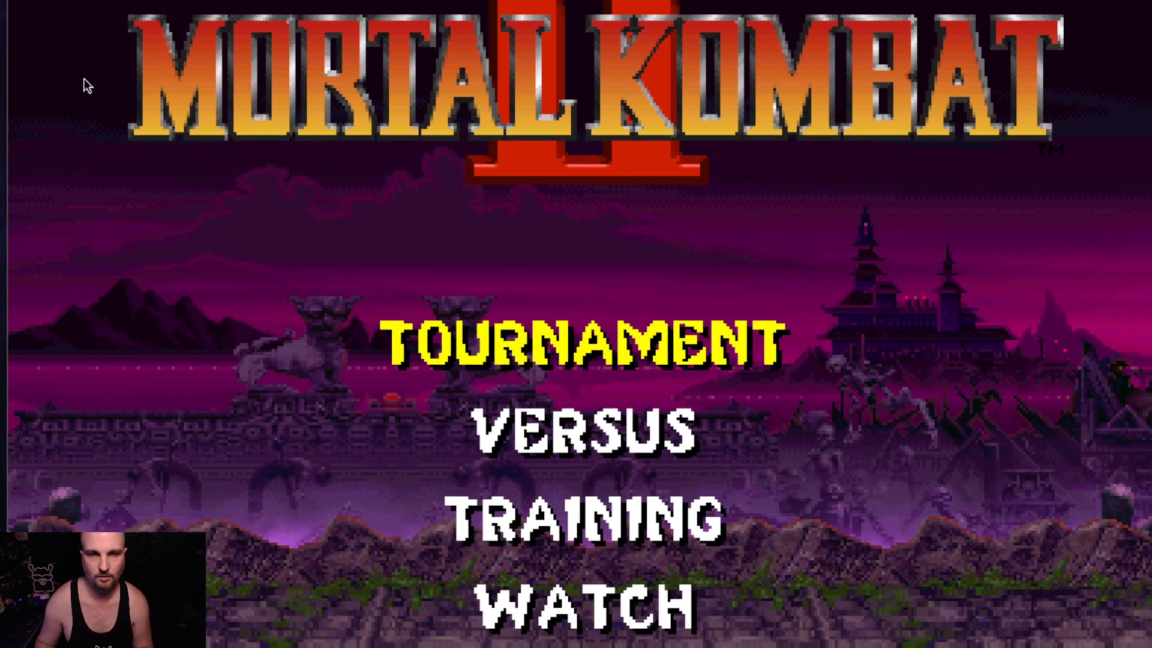
key("Up")
key("Up")
key("Down")
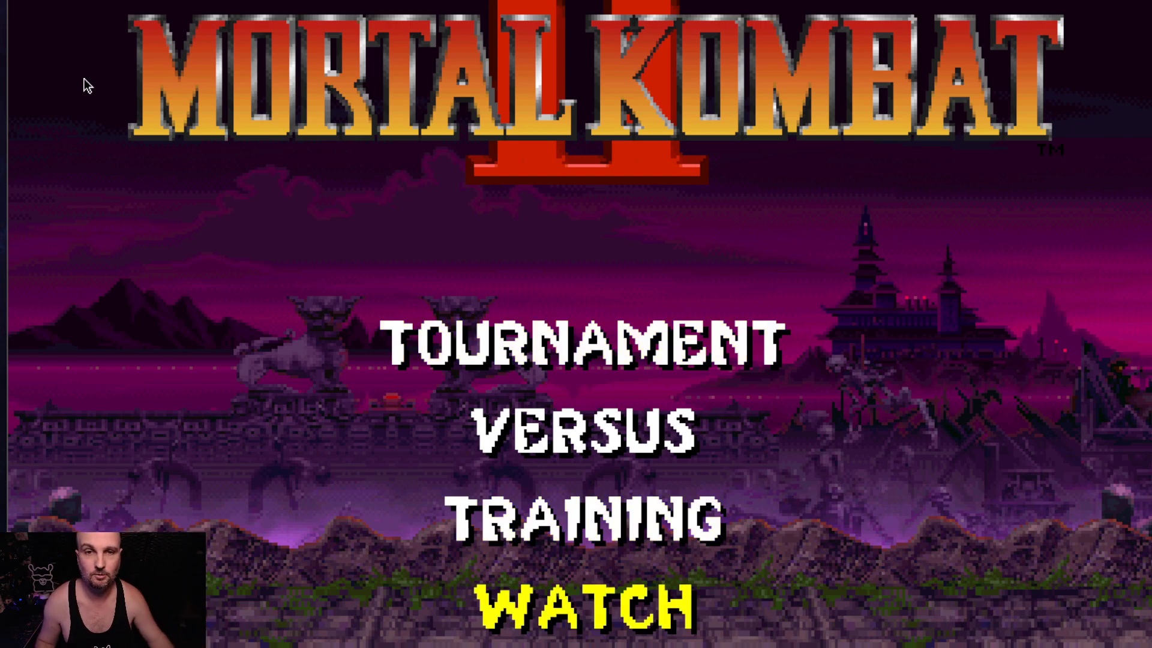
key("Up")
key("Up")
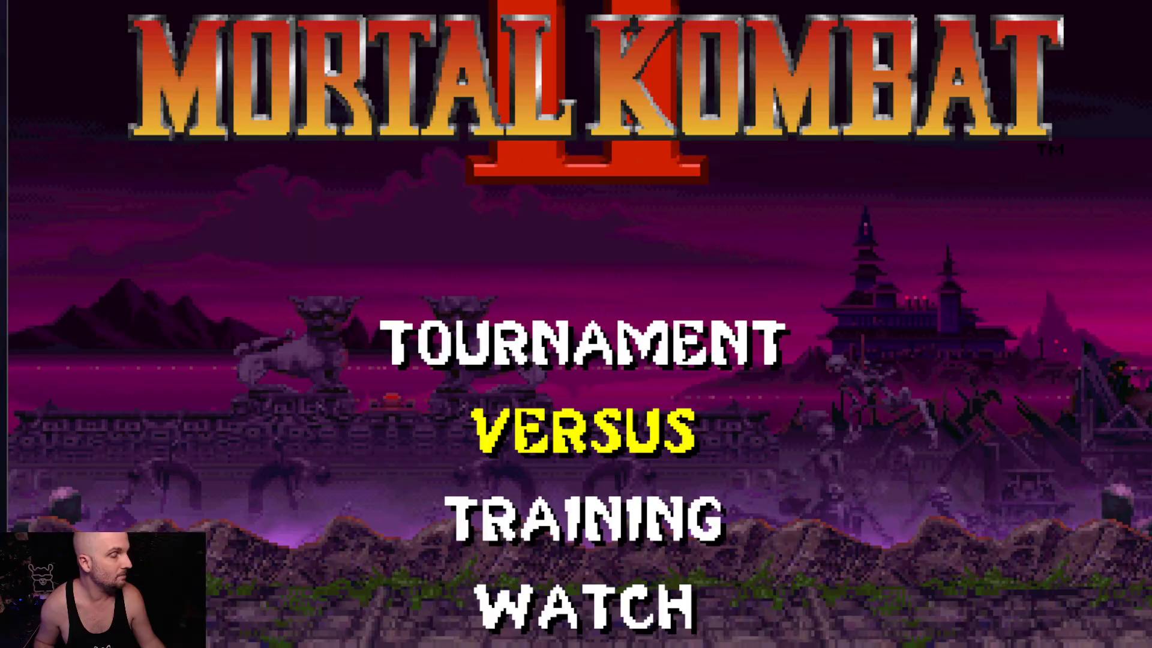
key("Escape")
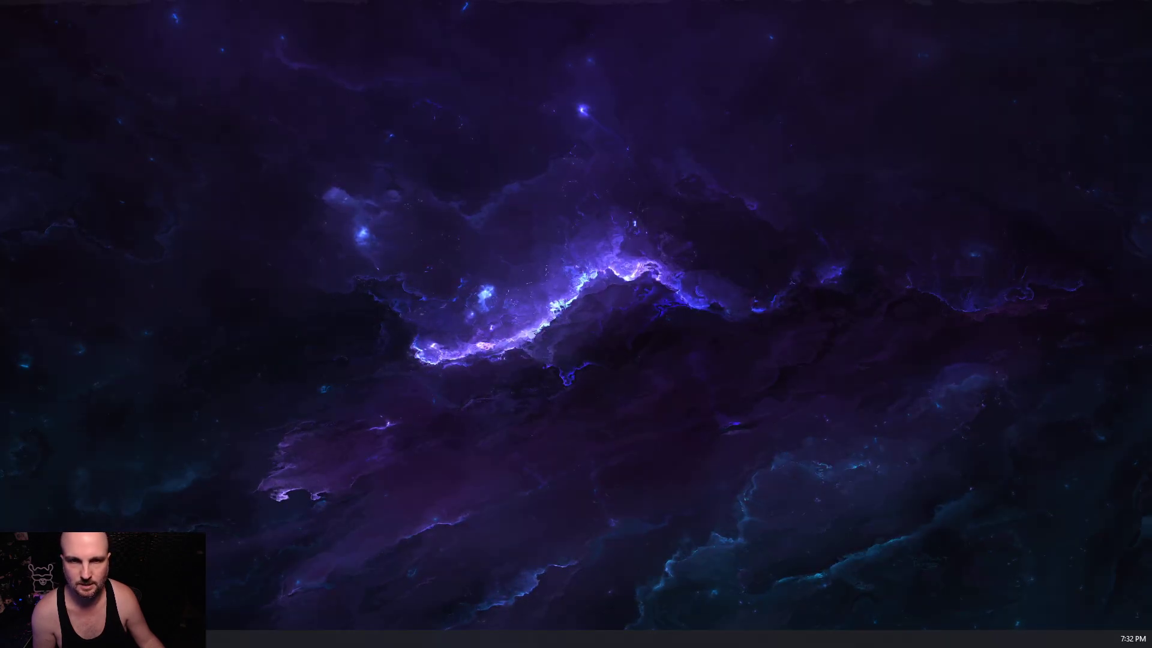
Maximize the Mortal Kombat Trilogy M.U.G.E.N window.
left_click(695, 111)
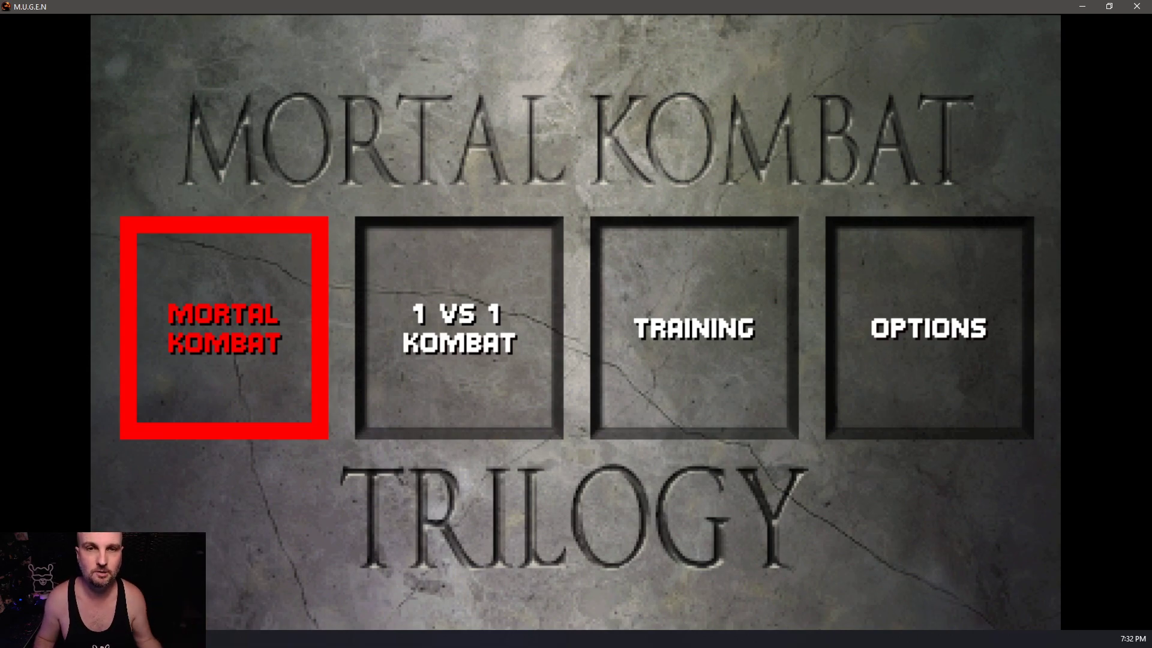
Cycle through the main menu choices Training, MORTAL KOMBAT and OPTIONS.
key("Right")
key("Right")
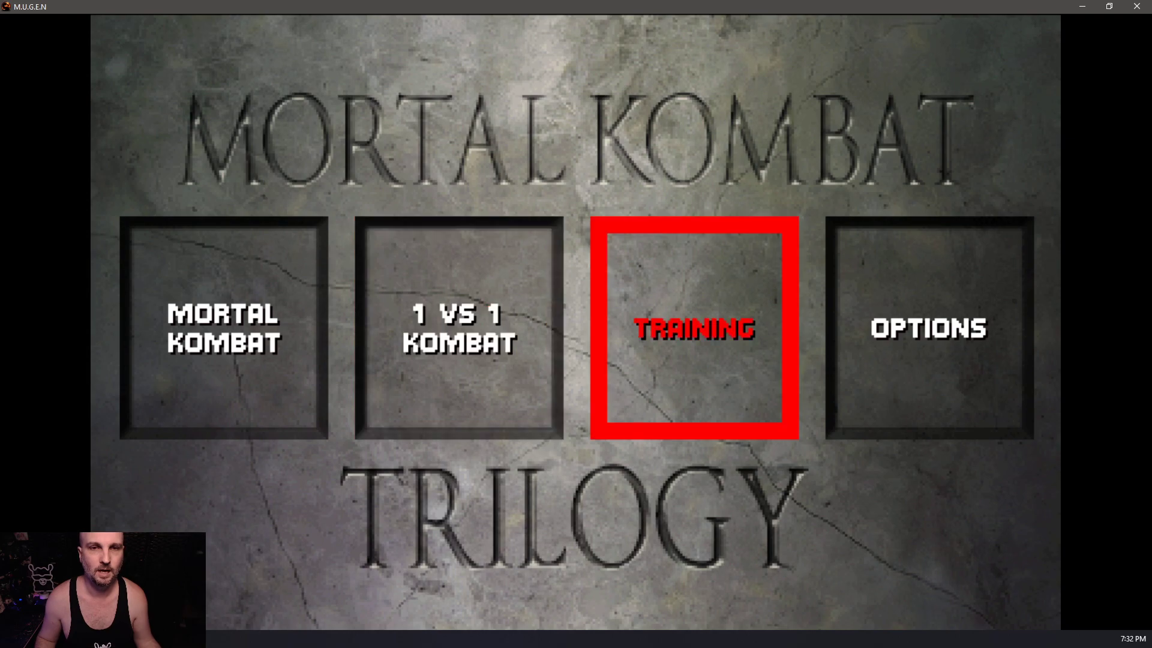
key("Return")
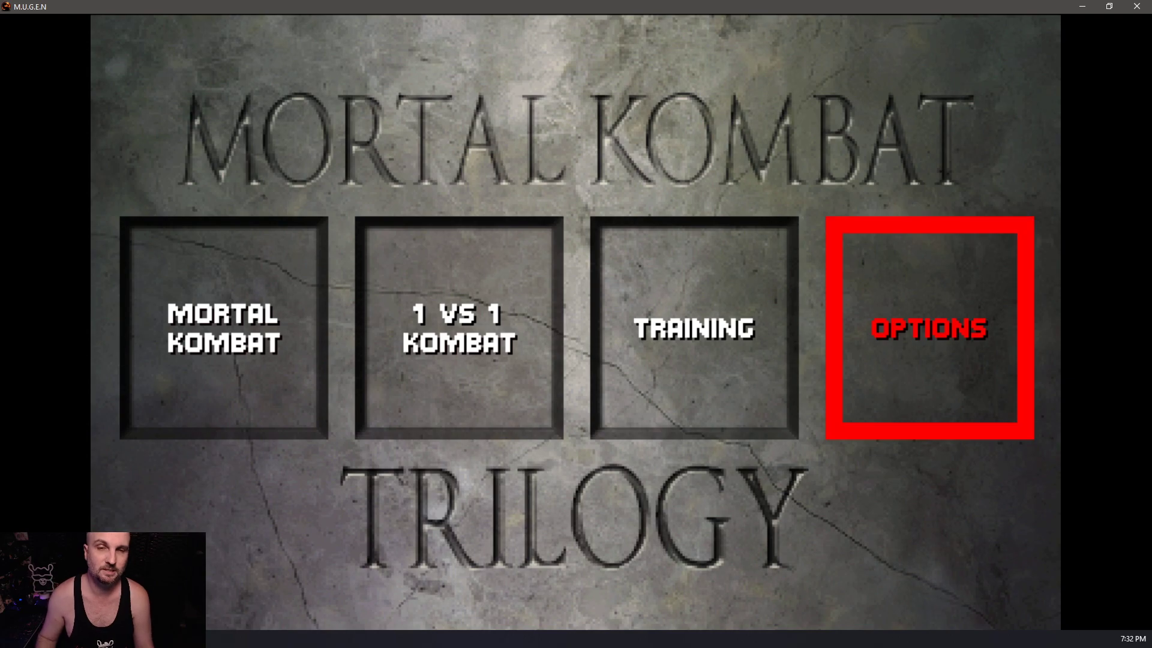
key("Right")
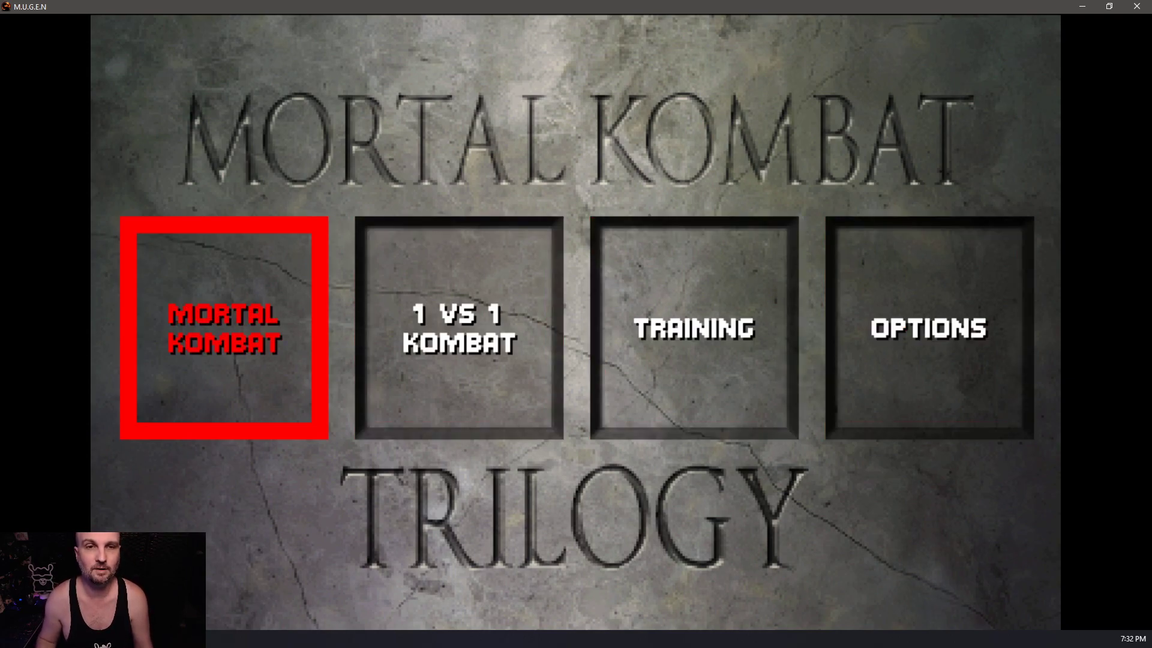
key("Right")
key("Right")
key("Right")
key("Right")
key("Right")
key("Right")
key("Right")
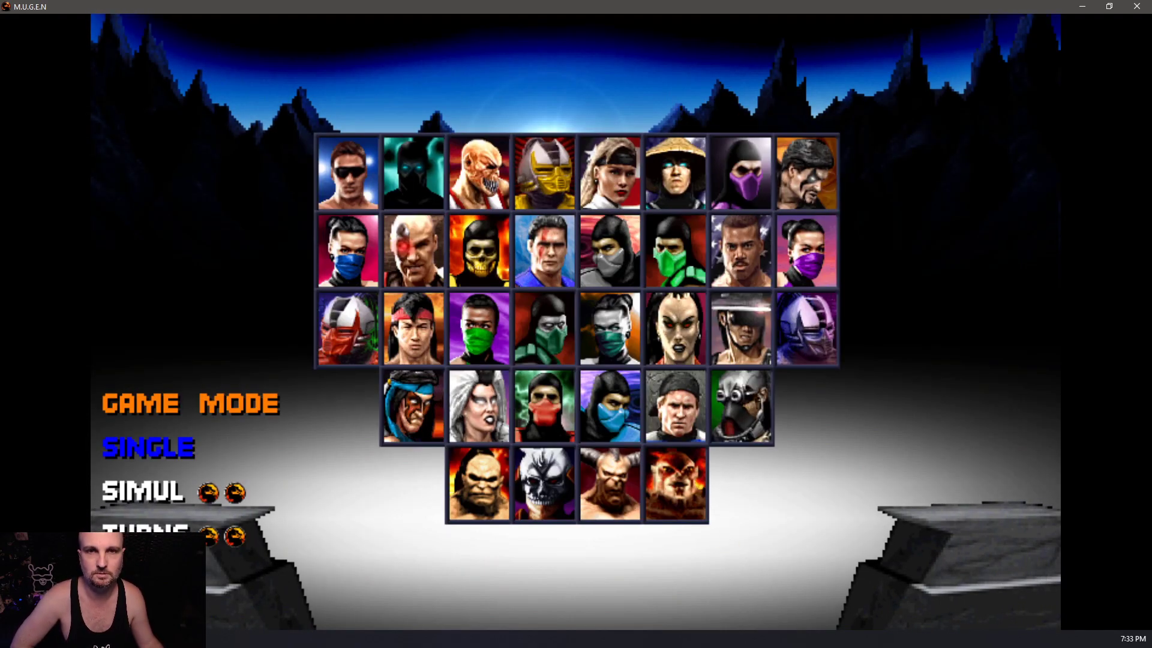
Enter fighter select and move from Johnny Cage to Noob and Scorpion.
key("Return")
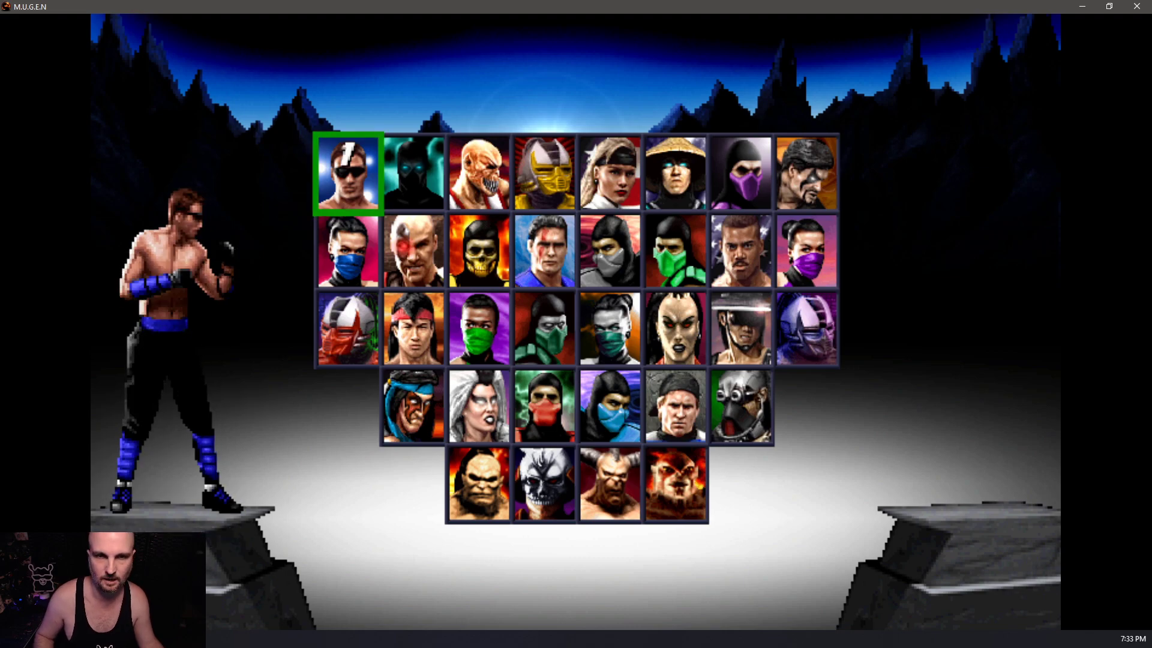
key("Right")
key("Right")
key("Down")
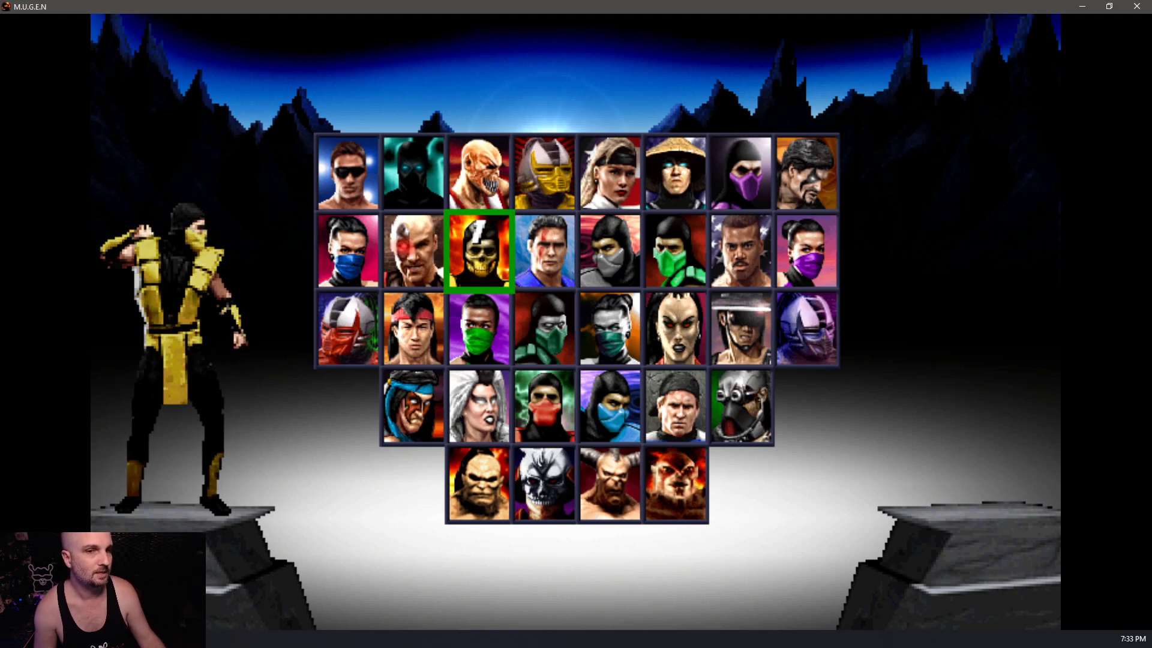
key("alt+F4")
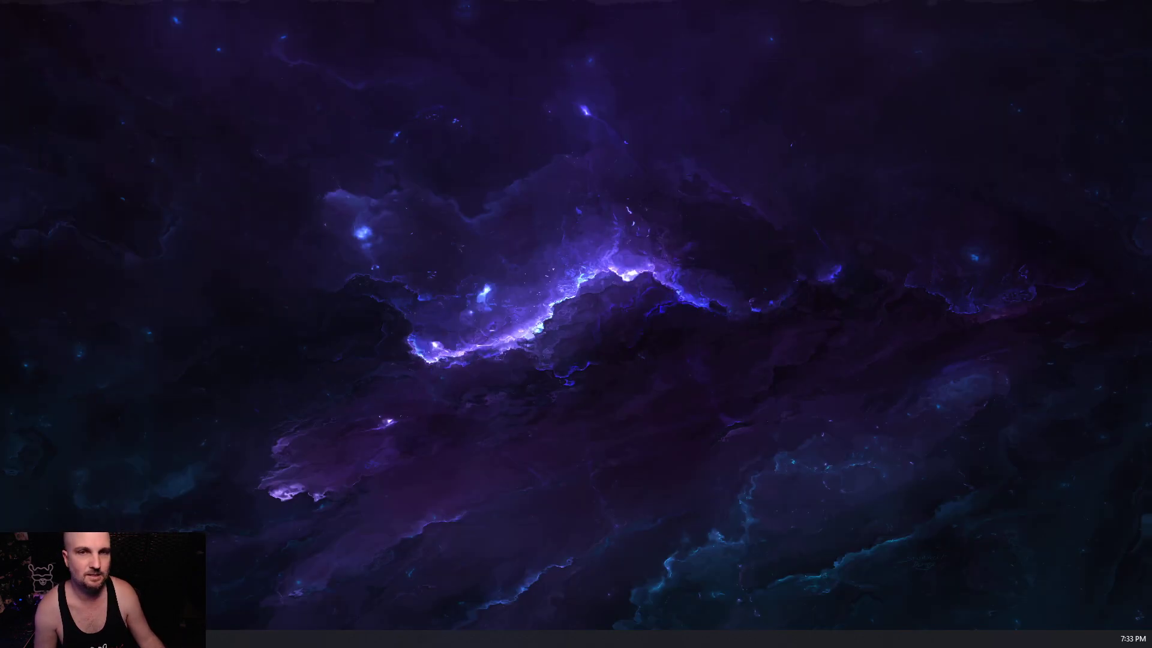